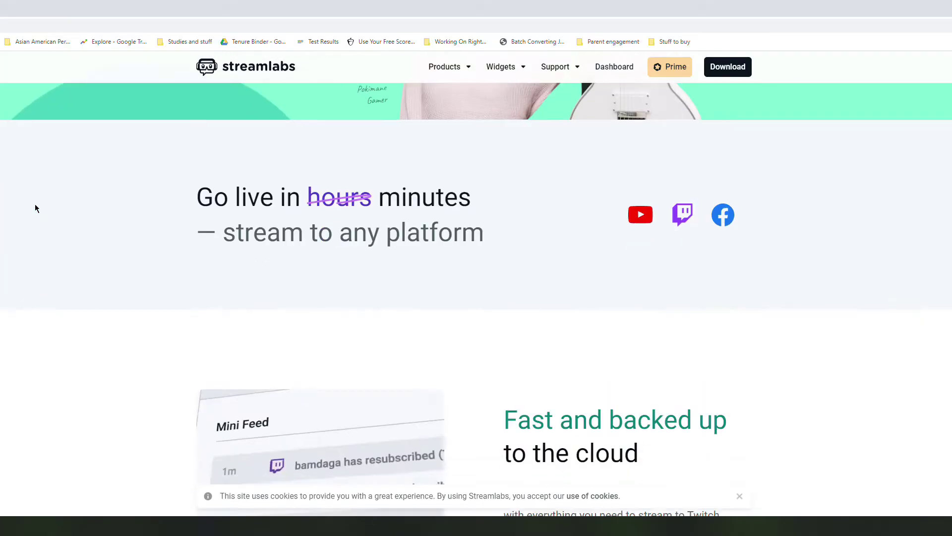
# - Scroll down the Streamlabs homepage to review its streaming features
pyautogui.scroll(-15, 35, 208)
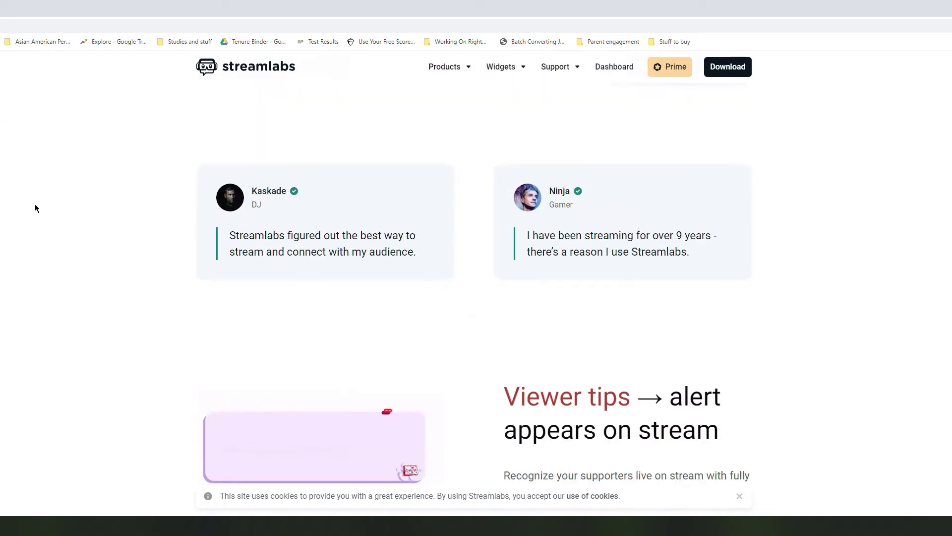
pyautogui.scroll(-10, 34, 208)
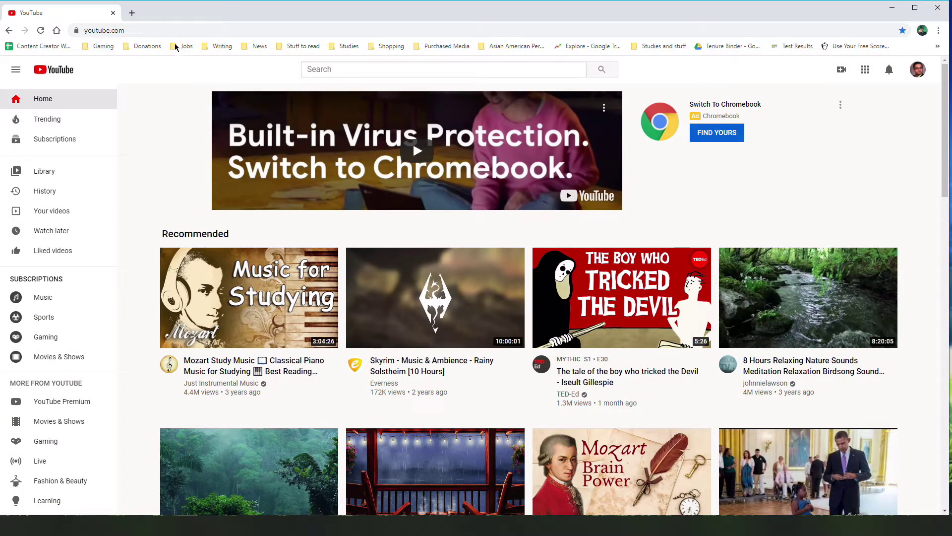
# - Open streamlabs.com in a new tab and start downloading the Streamlabs OBS installer
pyautogui.click(132, 12)
pyautogui.write('streamlabs.com')
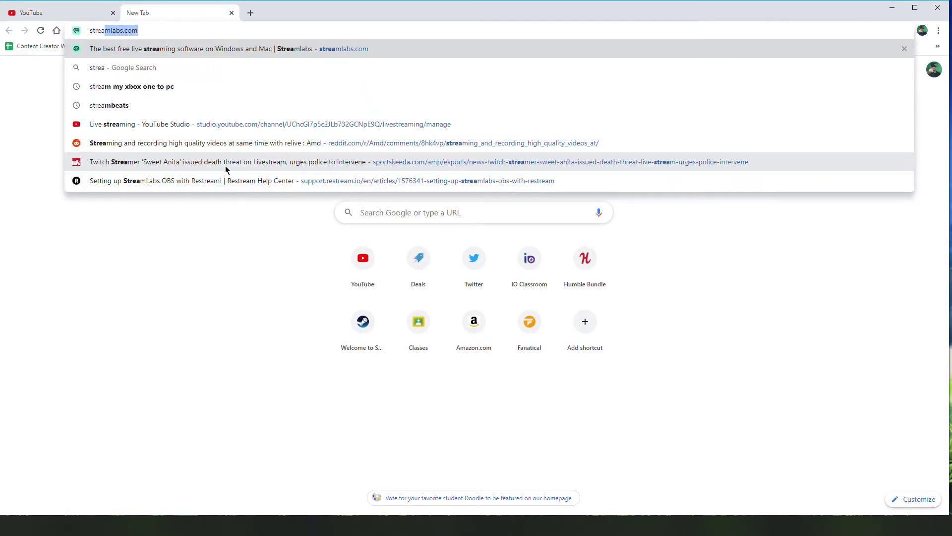
pyautogui.press('Return')
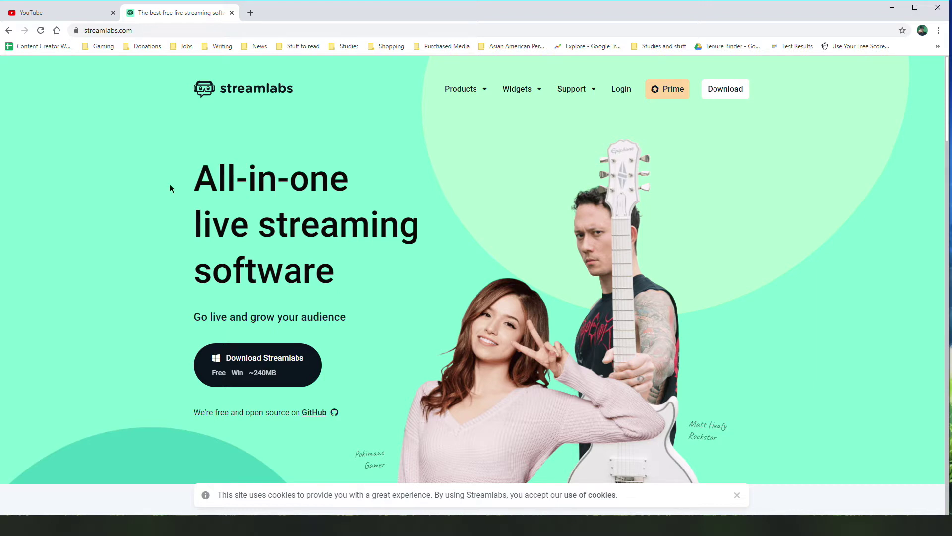
pyautogui.click(250, 375)
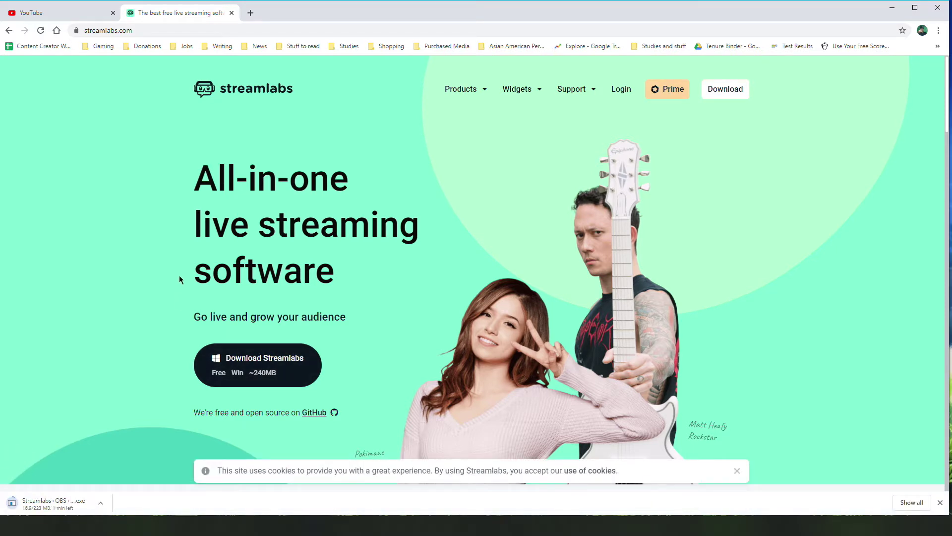
# - Cancel the Chrome installer download and open the Downloads folder in File Explorer
pyautogui.click(100, 502)
pyautogui.click(104, 486)
pyautogui.press('super+e')
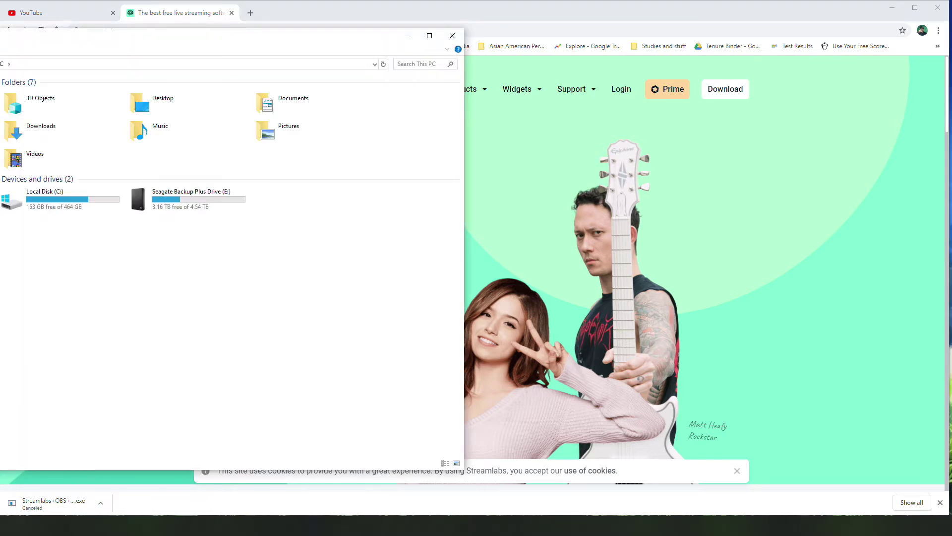
pyautogui.doubleClick(33, 127)
# - Run the Streamlabs OBS setup, accept the license, and finish to launch Streamlabs OBS
pyautogui.click(101, 108)
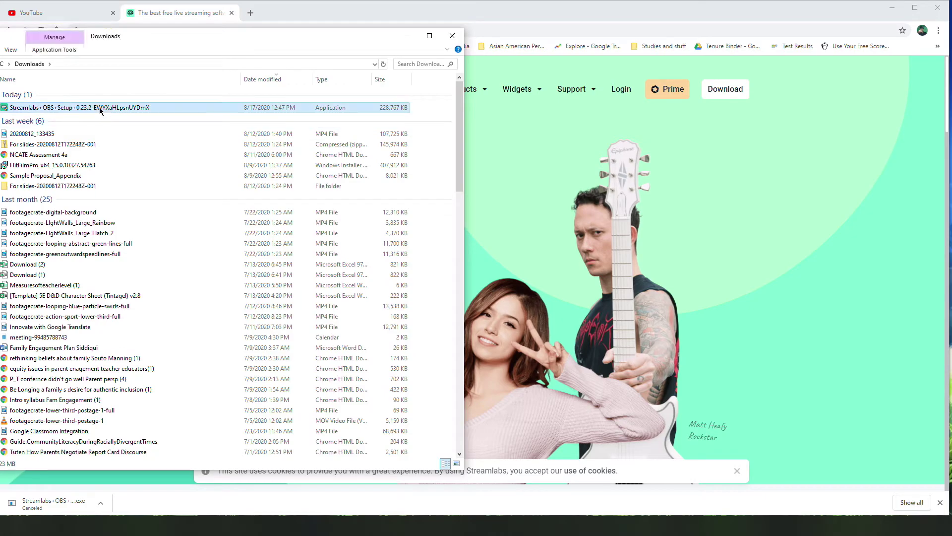
pyautogui.doubleClick(100, 109)
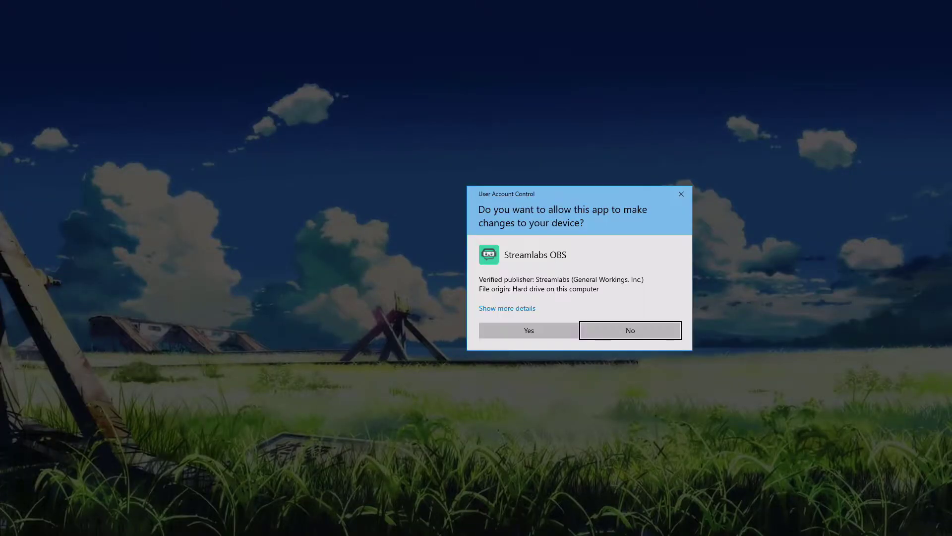
pyautogui.click(528, 330)
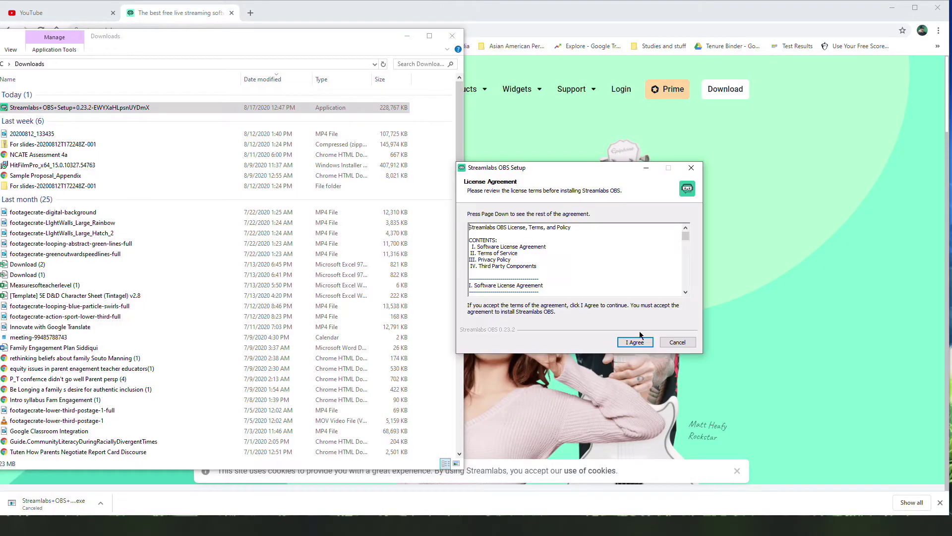
pyautogui.click(636, 342)
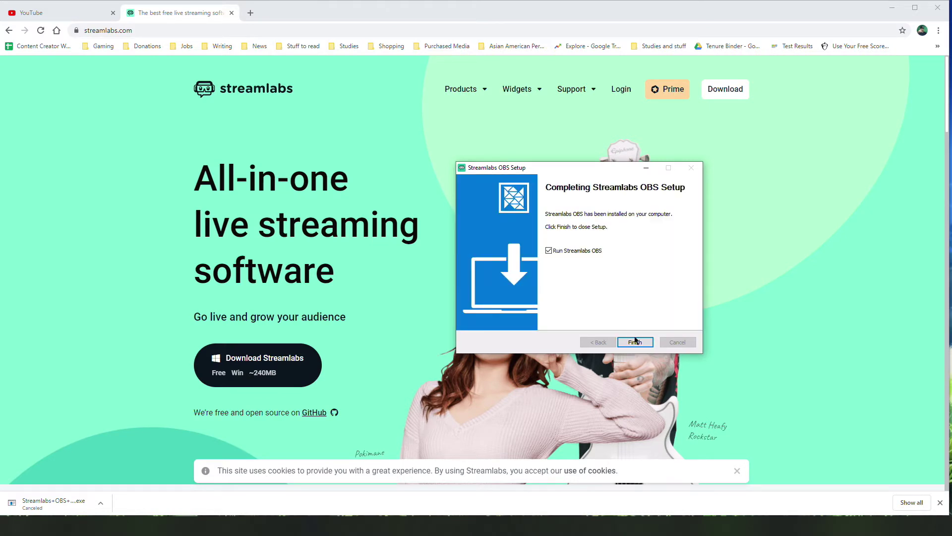
pyautogui.click(637, 342)
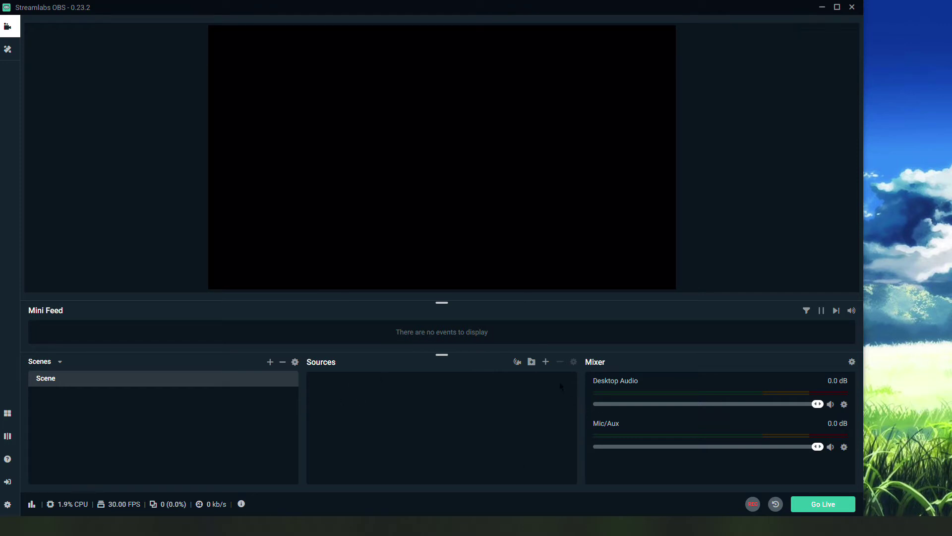
# - Open the Connect sign-in page from the Login icon in the sidebar
pyautogui.moveTo(325, 363)
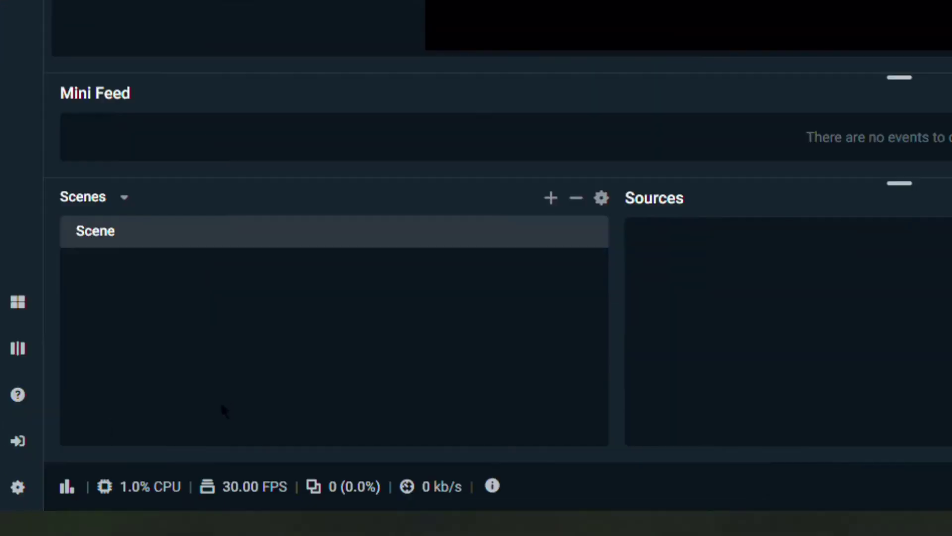
pyautogui.click(26, 451)
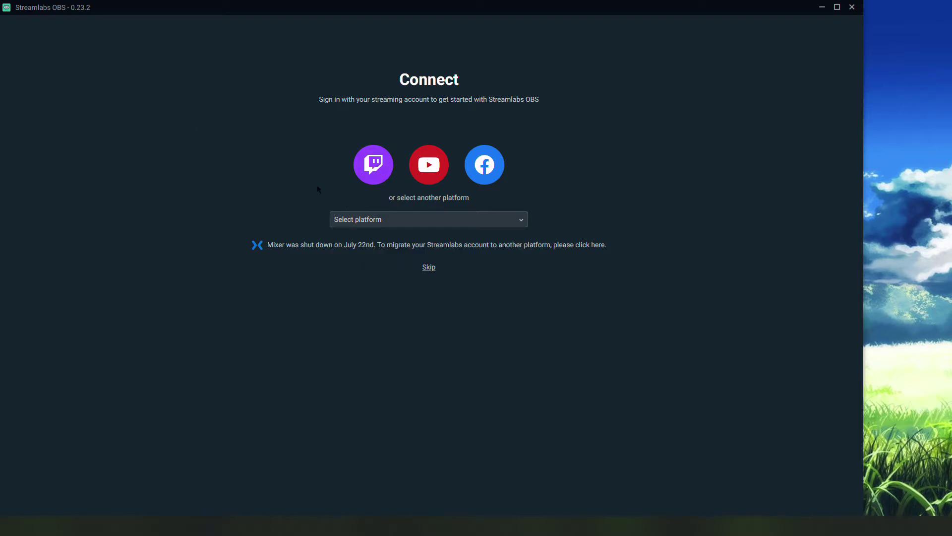
# - Choose Twitch and log in with the account's username and password
pyautogui.click(370, 164)
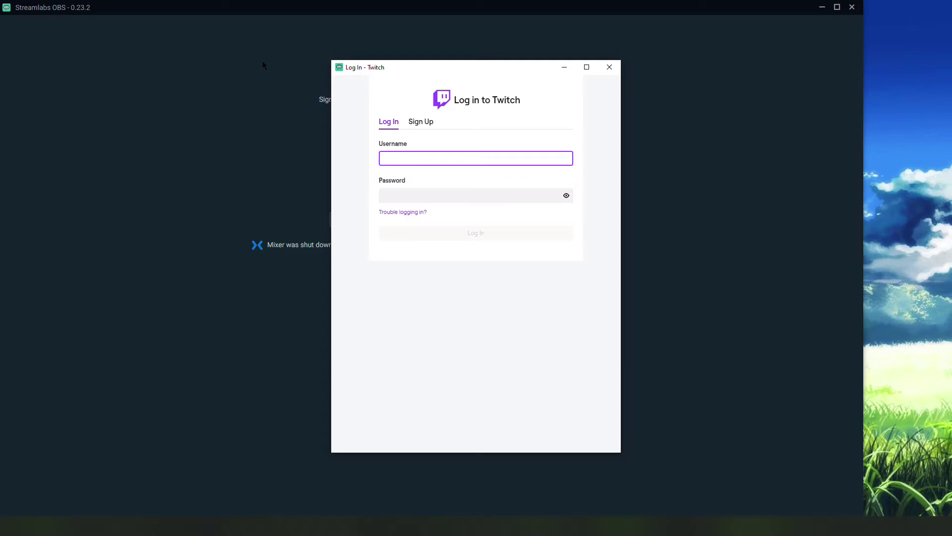
pyautogui.press('Tab')
pyautogui.write('••••••••••')
pyautogui.click(412, 158)
pyautogui.press('Return')
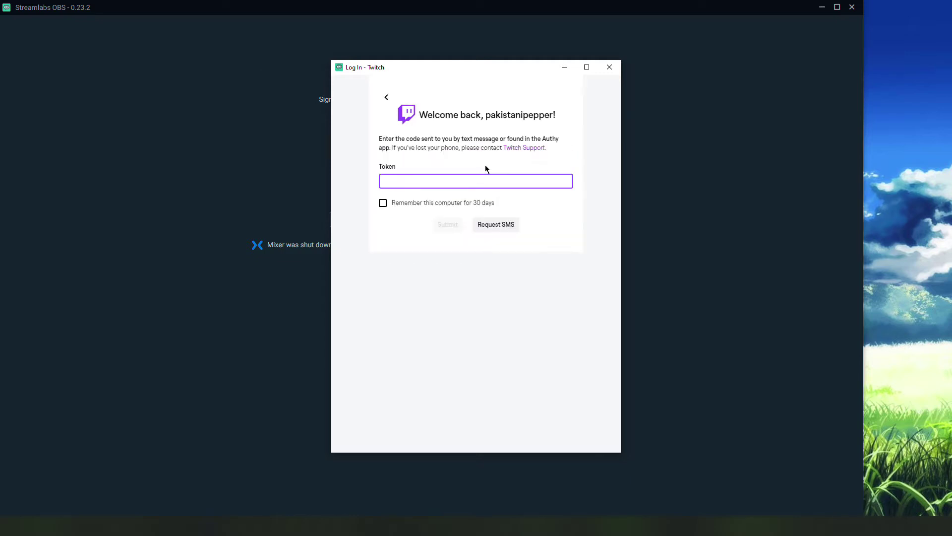
# - Enter the two-factor verification code and authorize Streamlabs to use the Twitch account
pyautogui.press('Return')
pyautogui.click(451, 398)
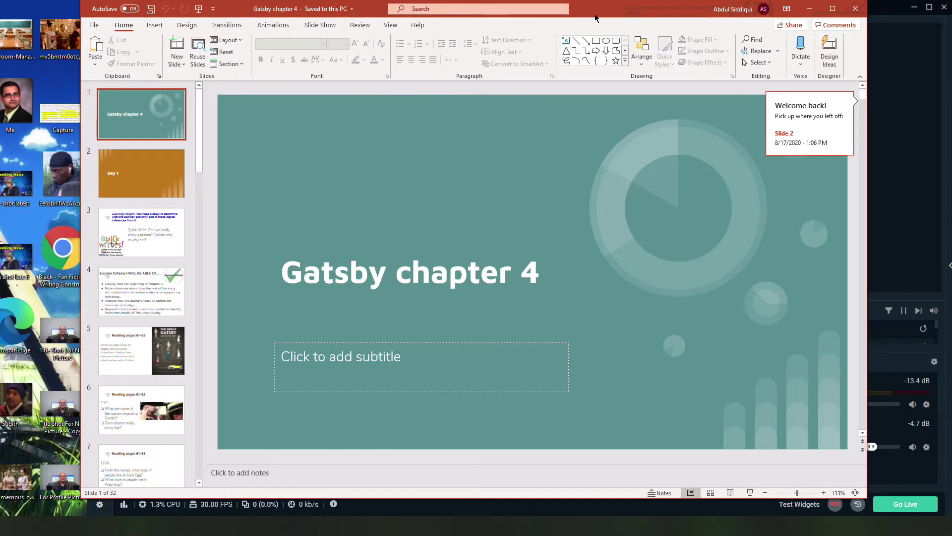
# - Shift the PowerPoint window right, then bring the Google Chrome window to the front
pyautogui.moveTo(595, 15); pyautogui.dragTo(627, 17)
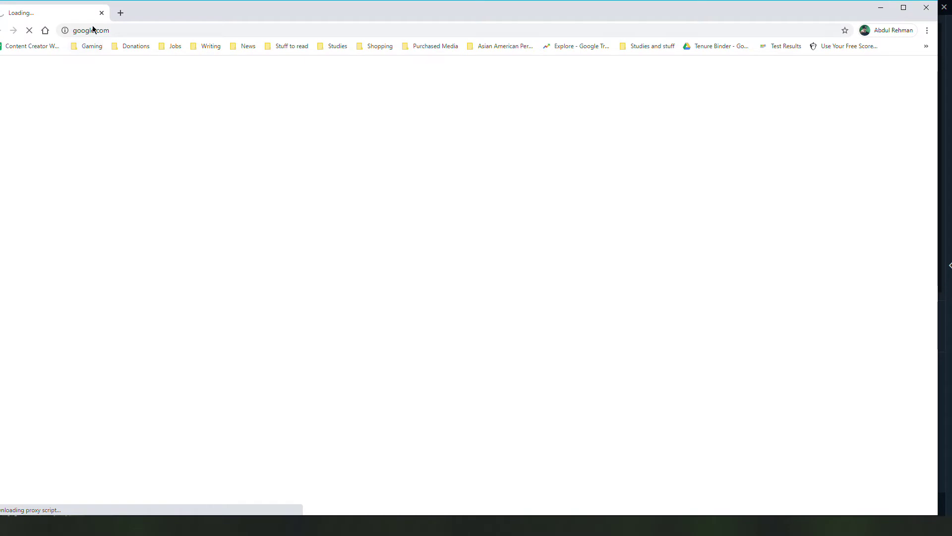
pyautogui.moveTo(109, 31); pyautogui.dragTo(100, 34)
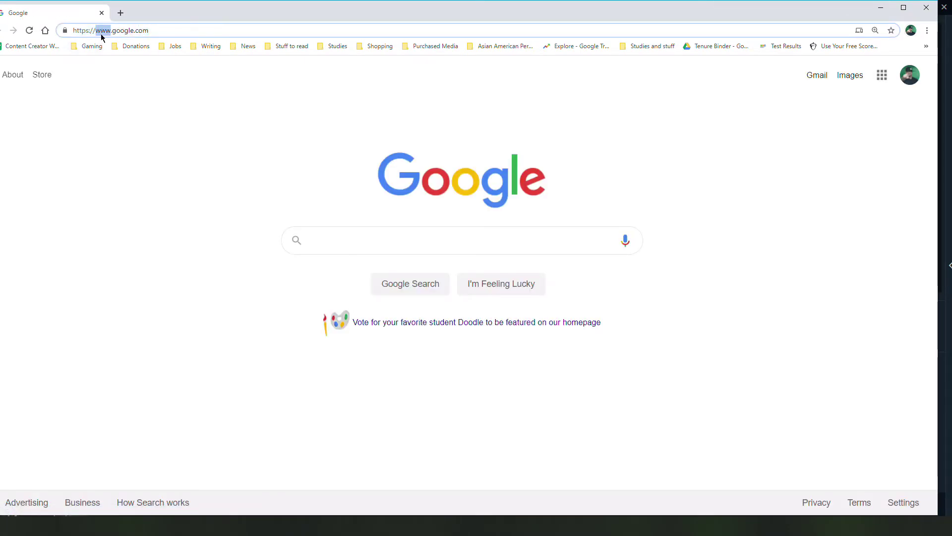
# - Search 'gatsby chapter 4 narration', open the Chapter 4 Audio Version video, pause it, minimize Chrome
pyautogui.hotkey('ctrl', 'a')
pyautogui.write('gatsby chap')
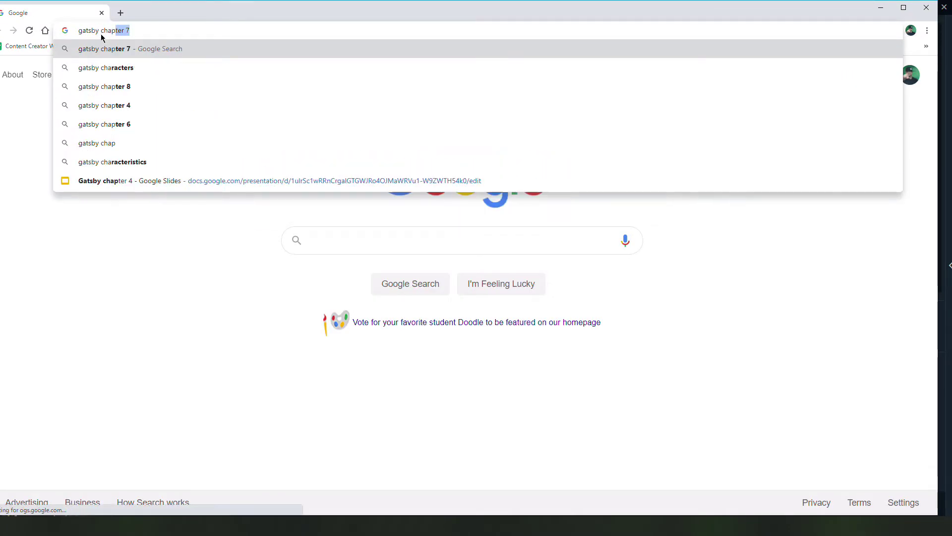
pyautogui.write('ter 4 narration')
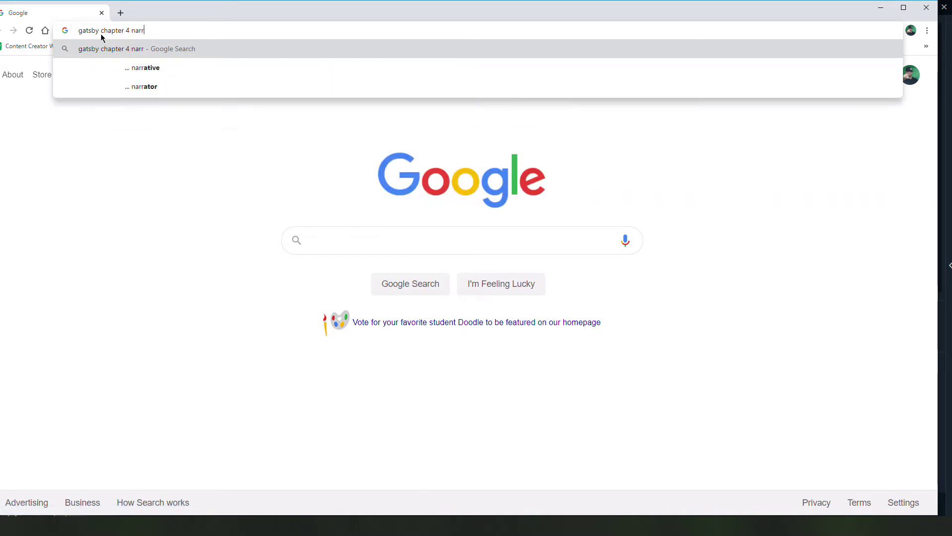
pyautogui.press('Return')
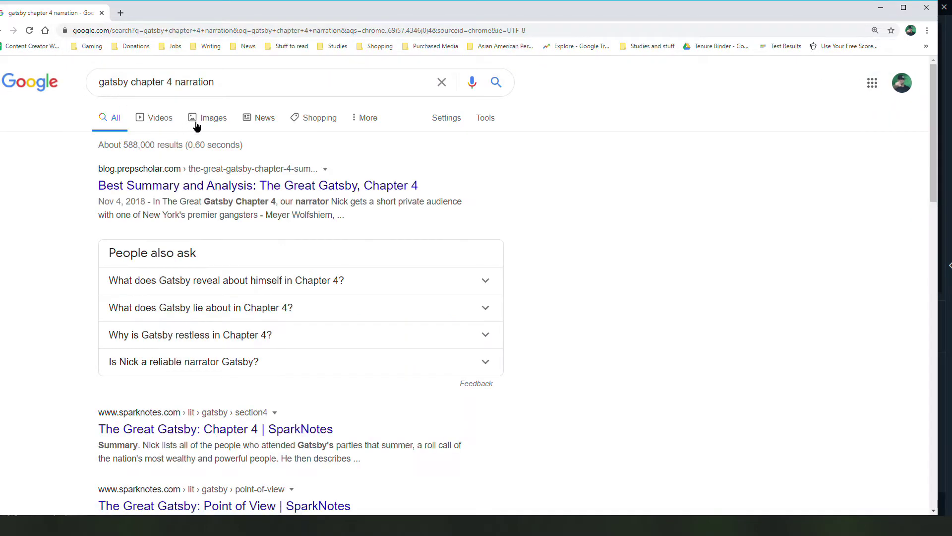
pyautogui.click(164, 121)
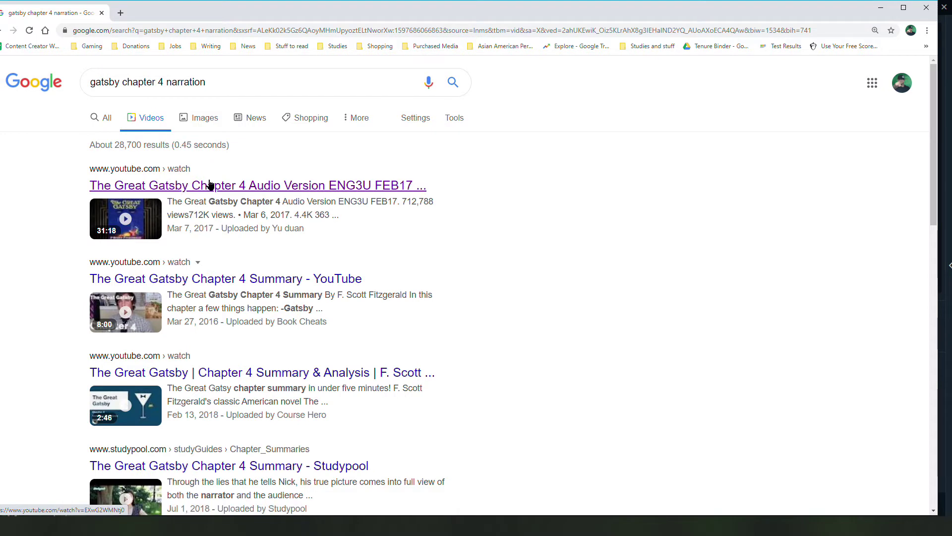
pyautogui.click(213, 186)
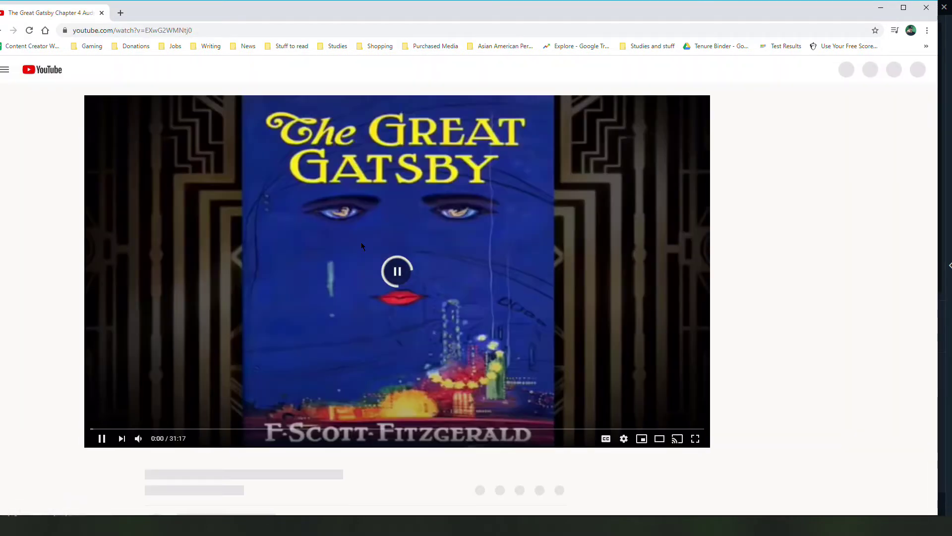
pyautogui.click(361, 242)
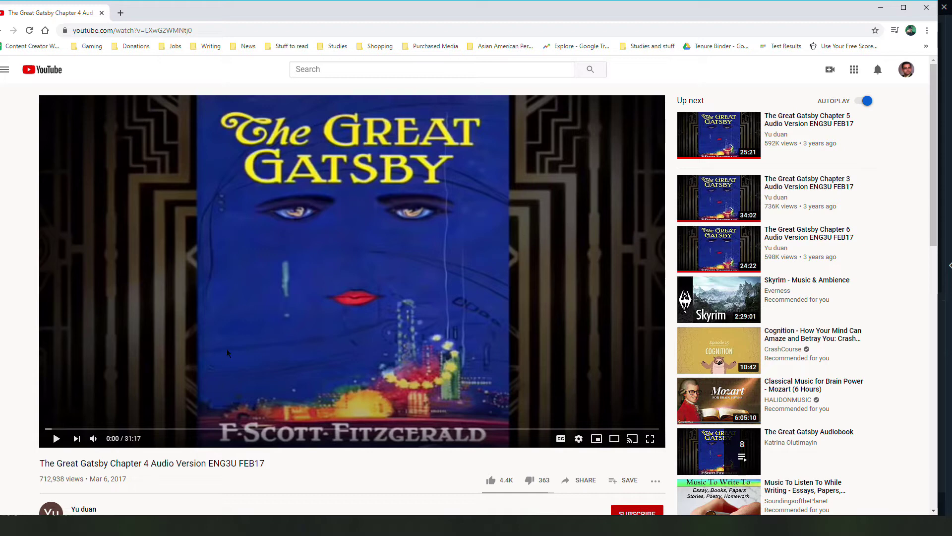
pyautogui.click(881, 7)
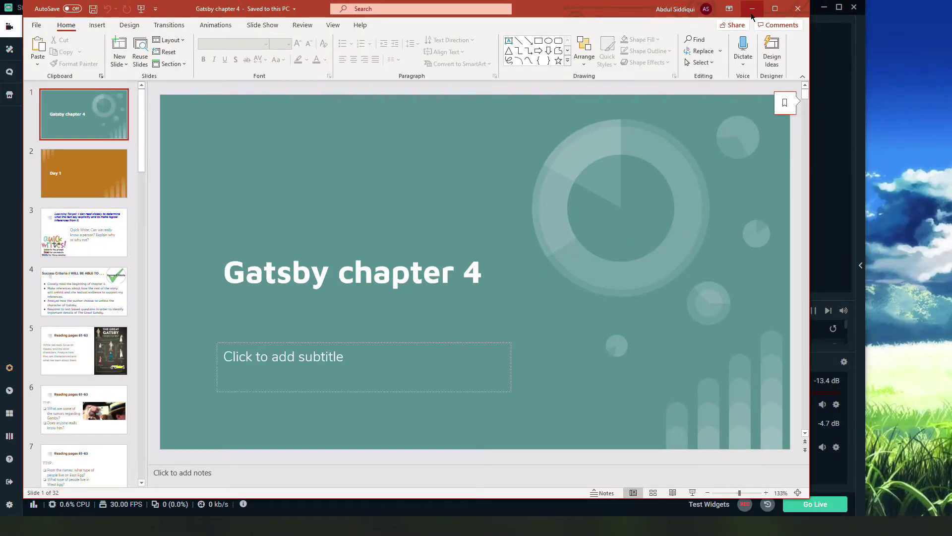
# - Minimize PowerPoint and add a Window Capture source named 'PowerPoint'
pyautogui.click(752, 8)
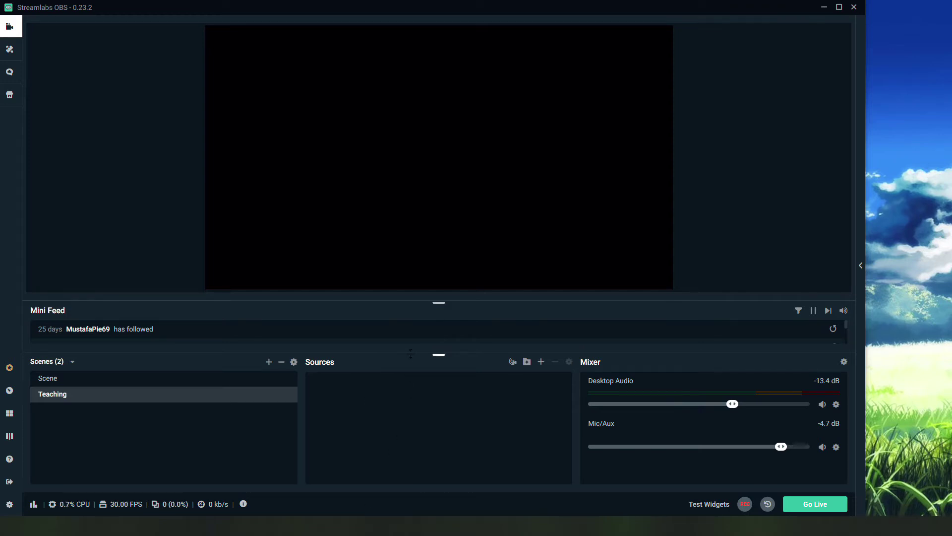
pyautogui.click(541, 365)
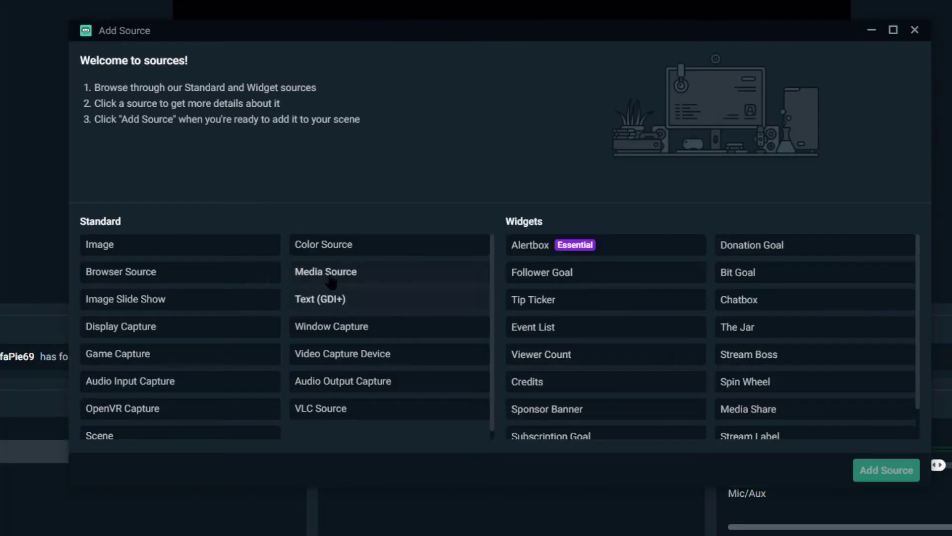
pyautogui.click(333, 329)
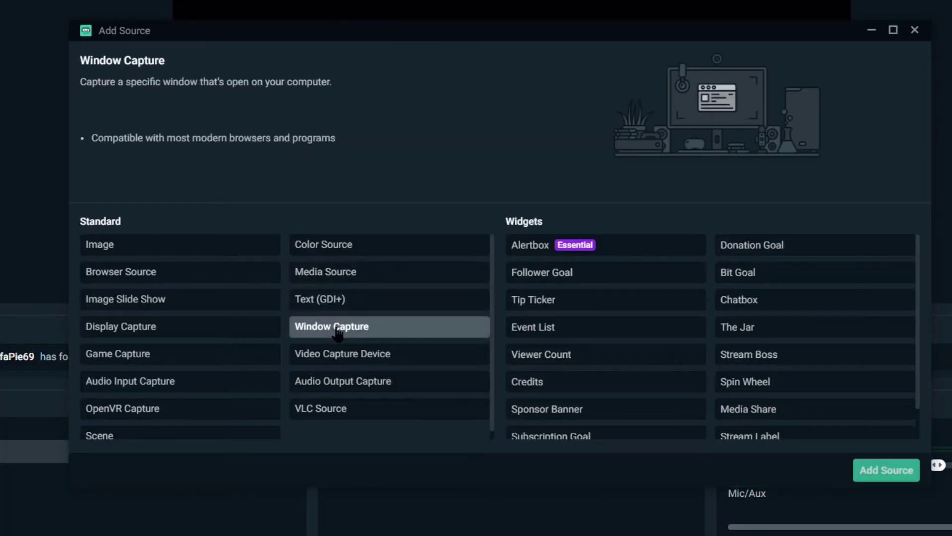
pyautogui.click(888, 470)
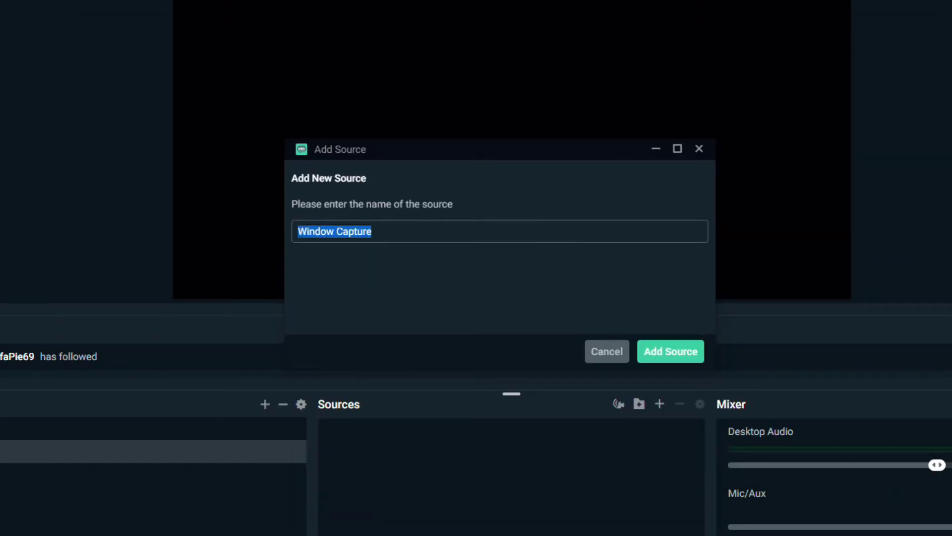
pyautogui.write('PowerPoint')
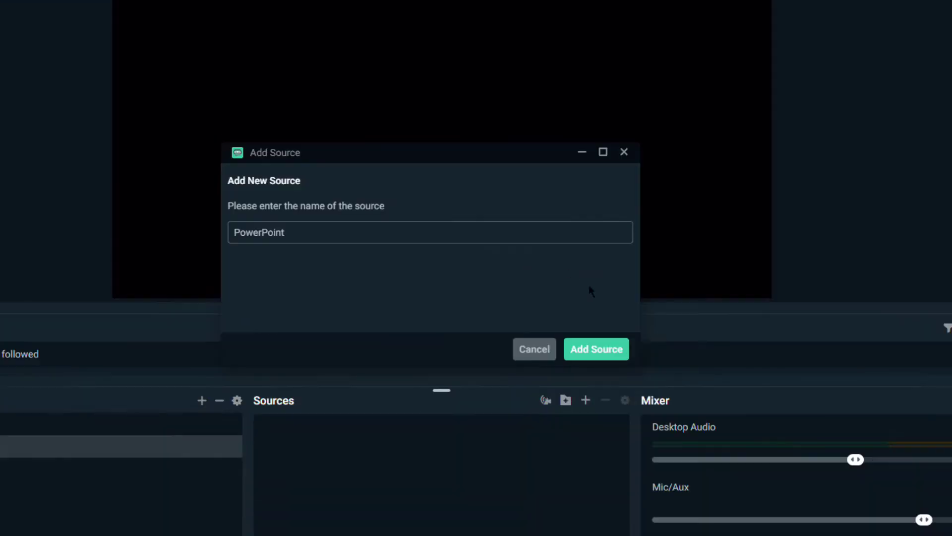
pyautogui.click(547, 326)
# - Capture the PowerPoint window and enlarge it in the Teaching scene
pyautogui.click(445, 192)
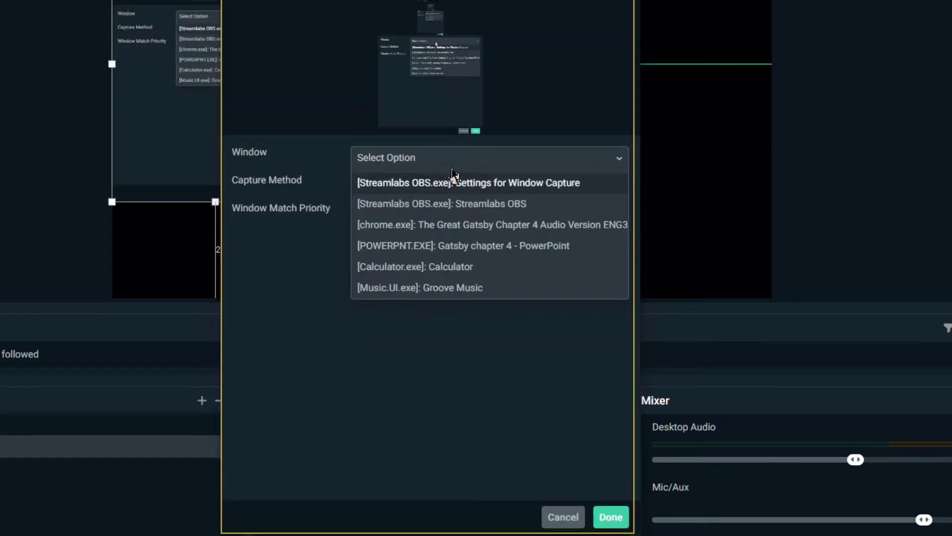
pyautogui.click(452, 249)
pyautogui.click(611, 518)
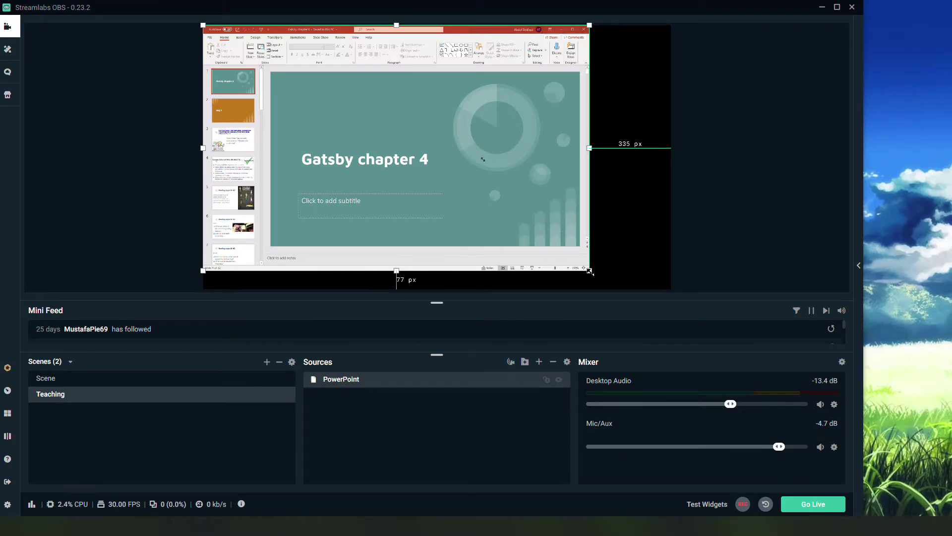
pyautogui.moveTo(589, 271); pyautogui.dragTo(615, 299)
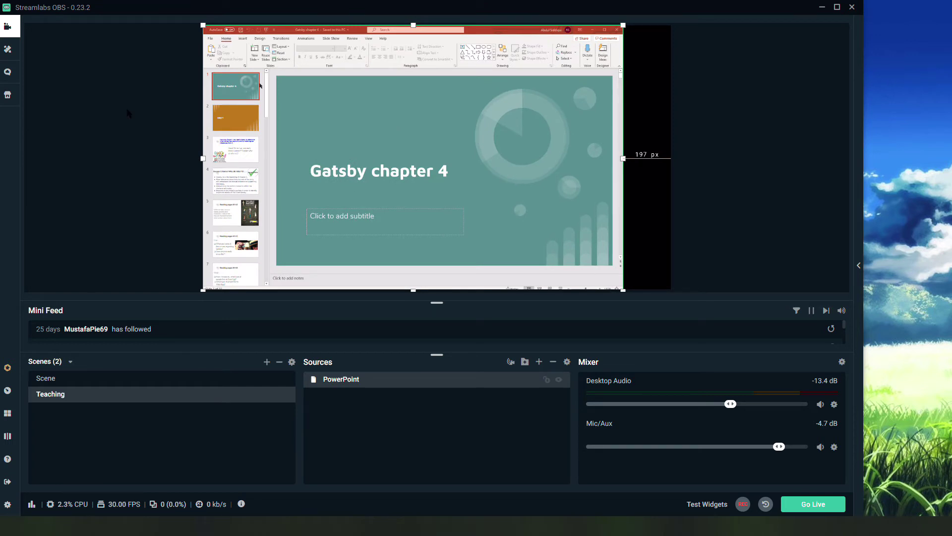
# - In PowerPoint, select the Reading pages 61-63 slide, then return to Streamlabs OBS
pyautogui.hotkey('alt', 'Tab')
pyautogui.click(74, 193)
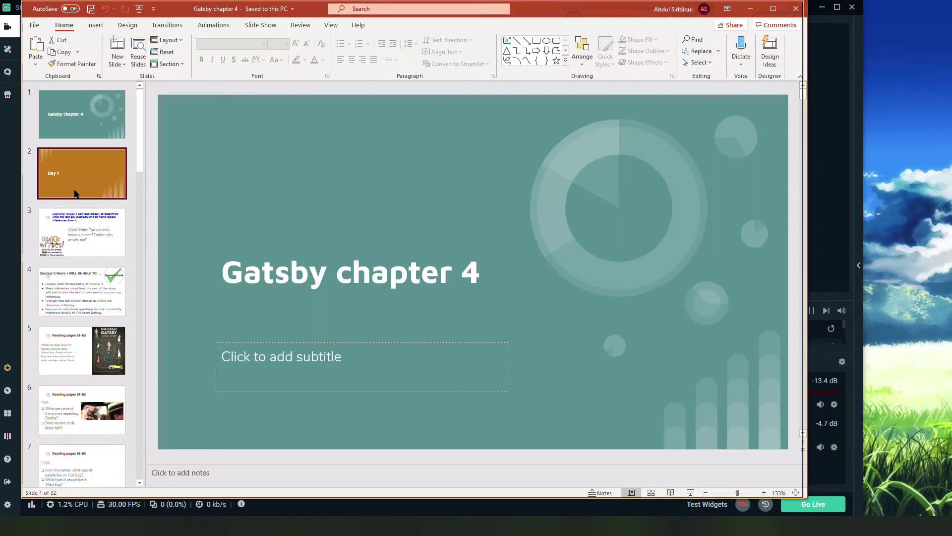
pyautogui.click(82, 234)
pyautogui.click(91, 294)
pyautogui.click(81, 349)
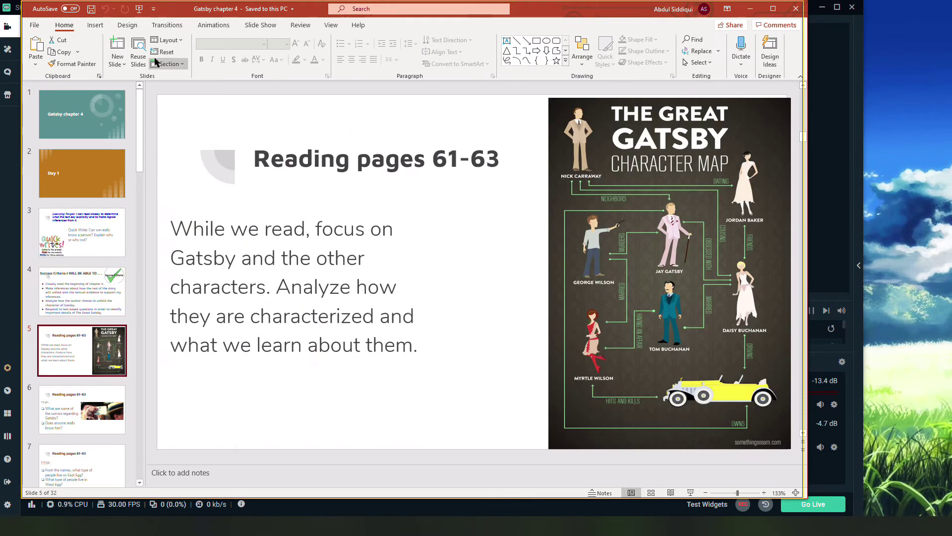
pyautogui.hotkey('alt', 'Tab')
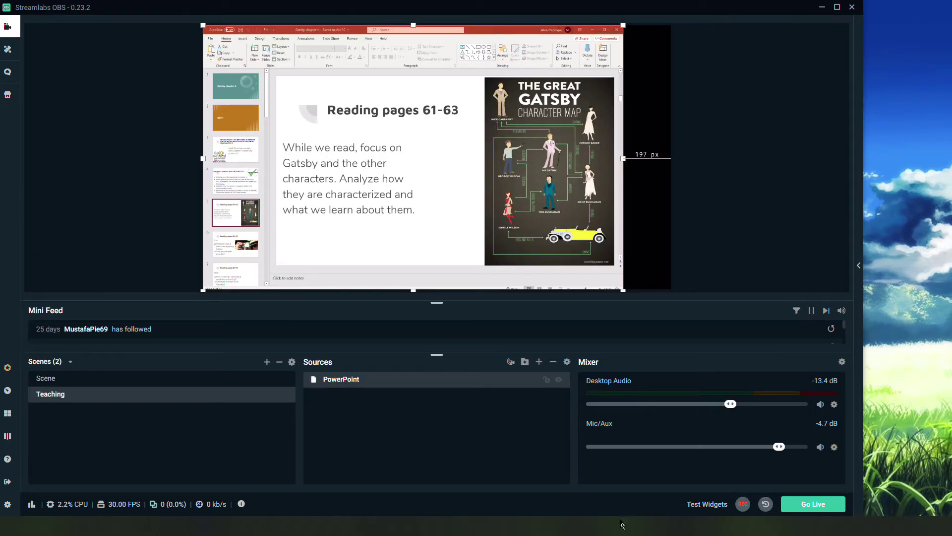
pyautogui.click(539, 363)
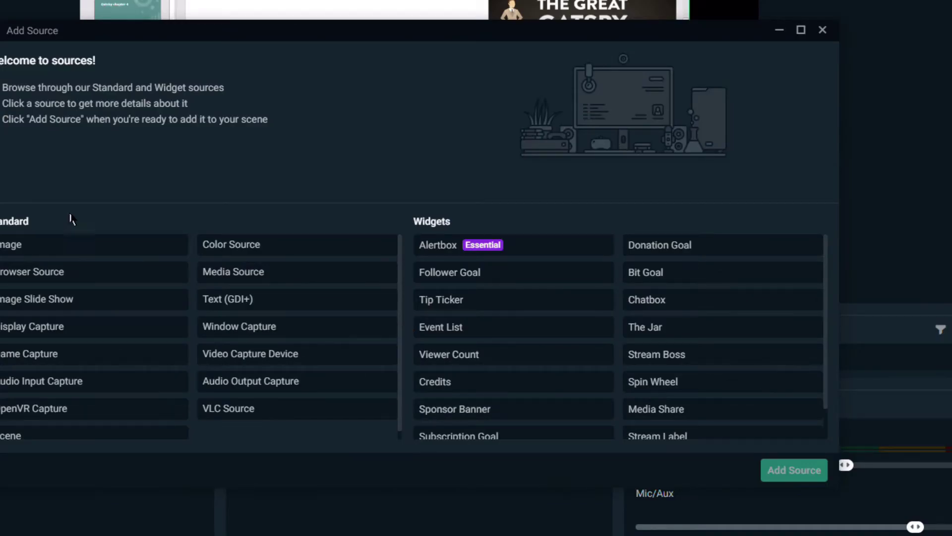
# - Add a new Window Capture source named 'Chrome'
pyautogui.click(215, 327)
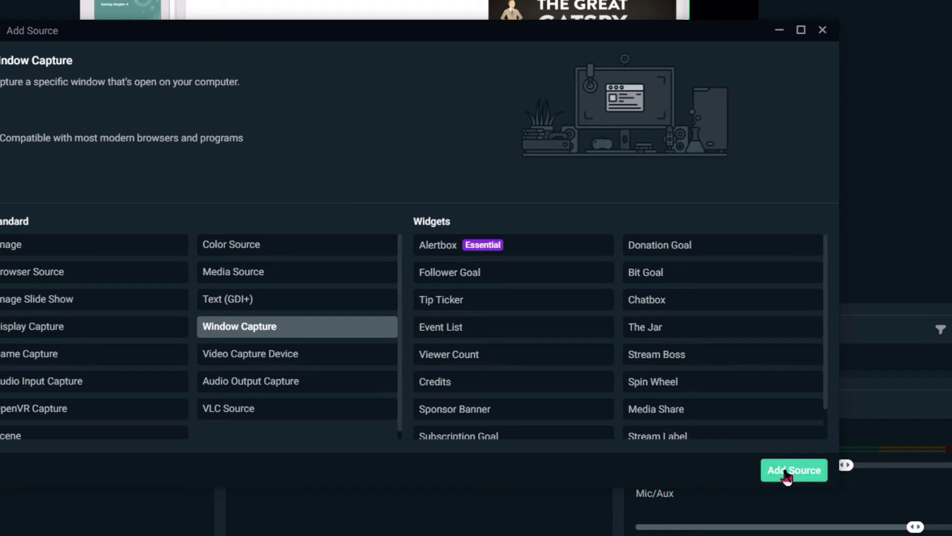
pyautogui.click(787, 475)
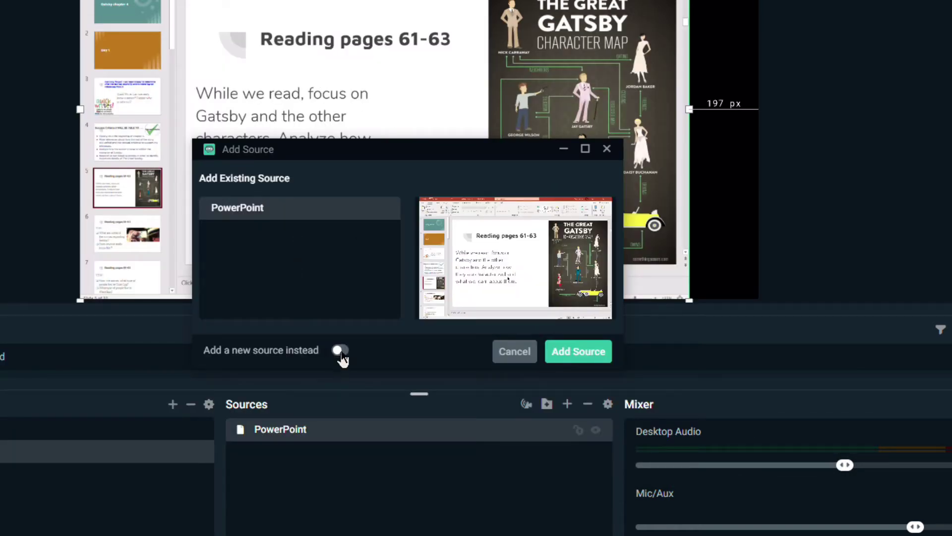
pyautogui.click(341, 352)
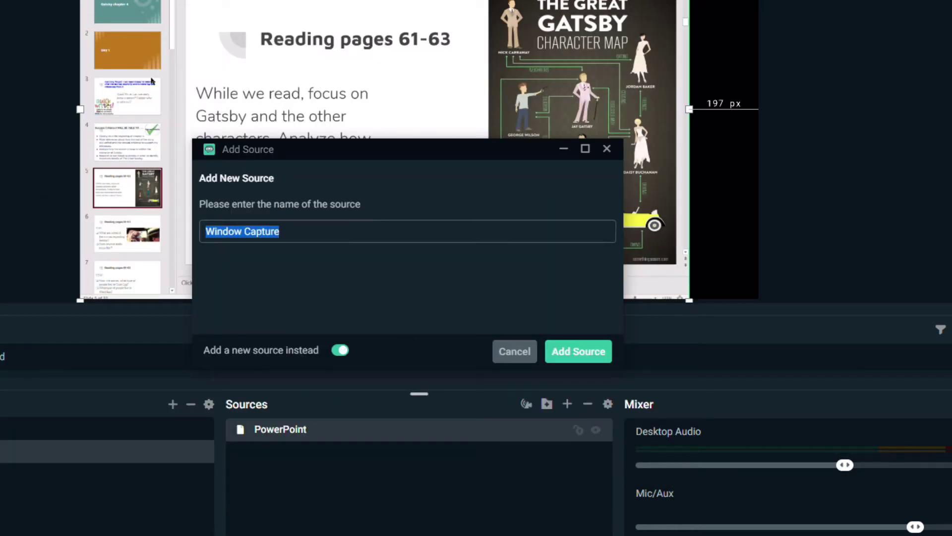
pyautogui.write('Chrome')
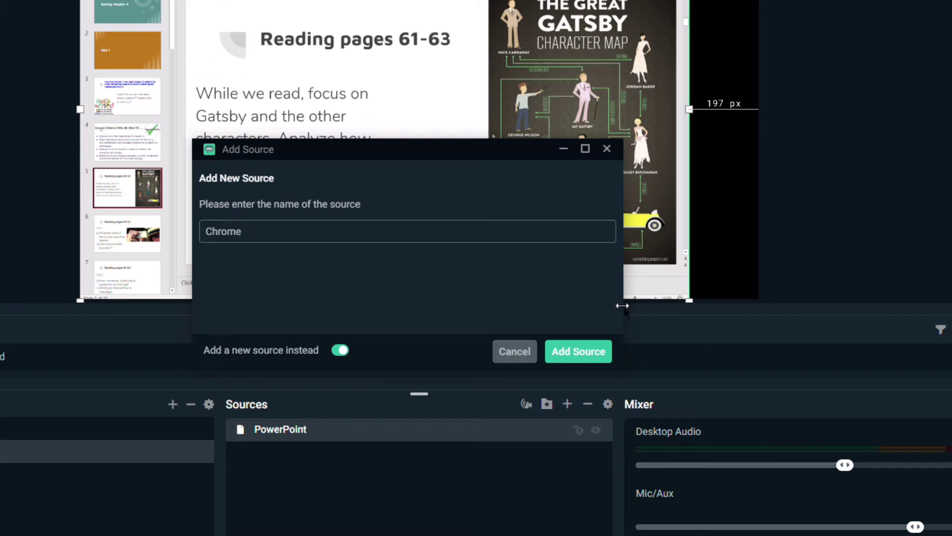
pyautogui.click(588, 356)
# - Capture the Chrome YouTube Gatsby Chapter 4 window in the Chrome source and confirm it
pyautogui.click(407, 158)
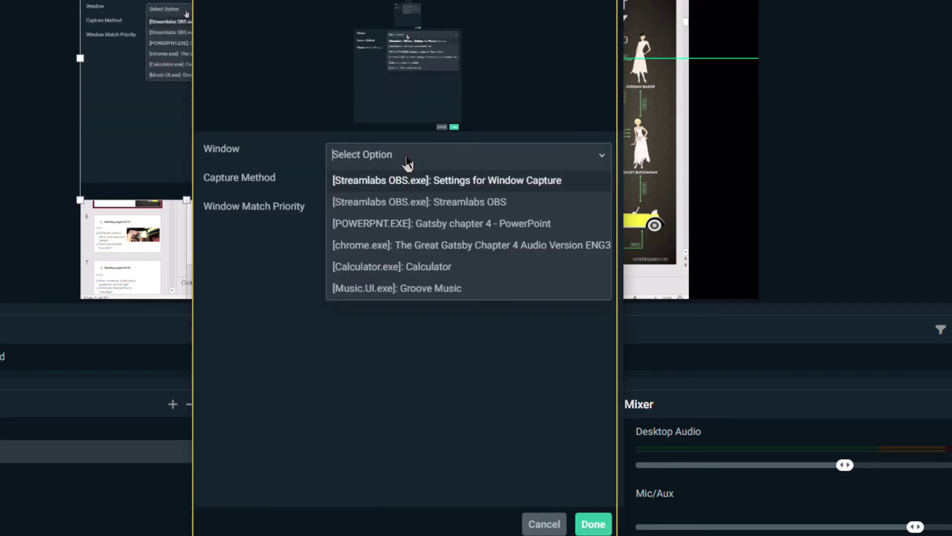
pyautogui.click(402, 248)
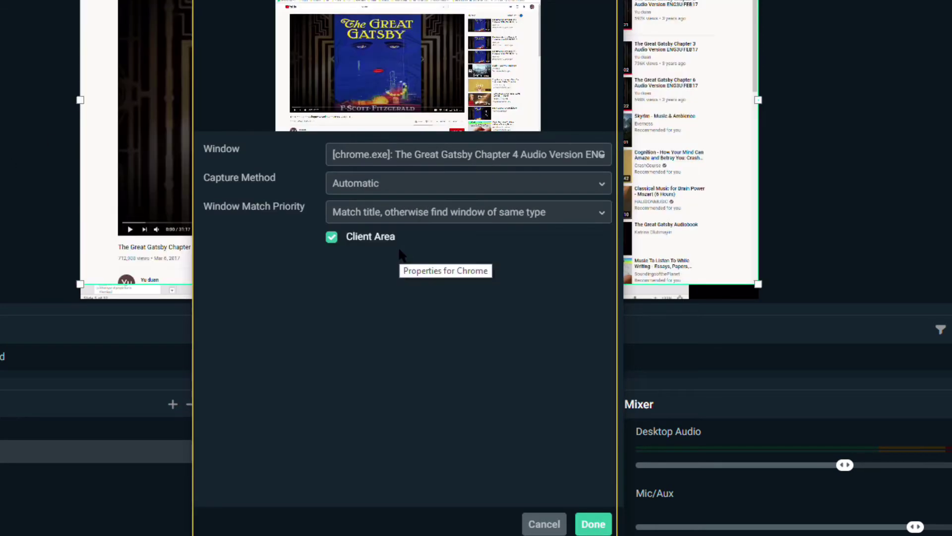
pyautogui.click(598, 523)
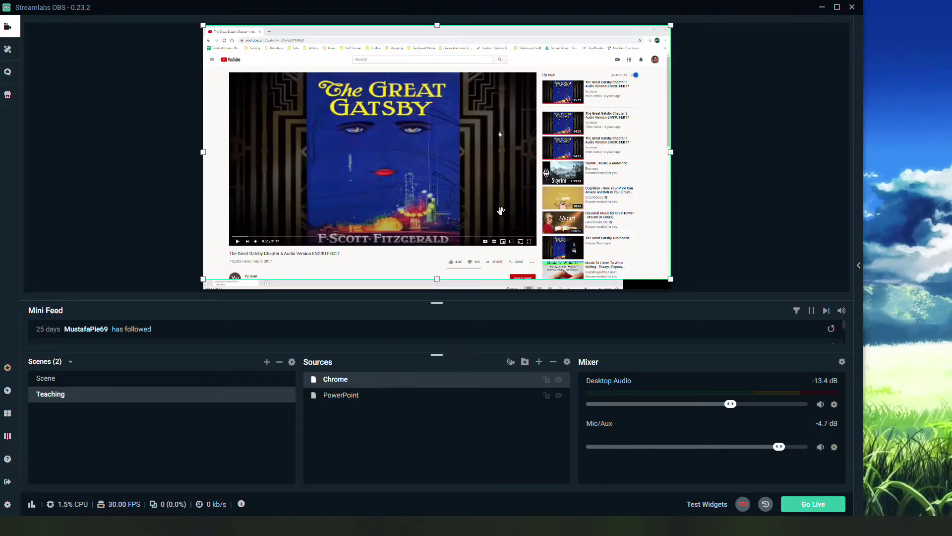
pyautogui.click(367, 181)
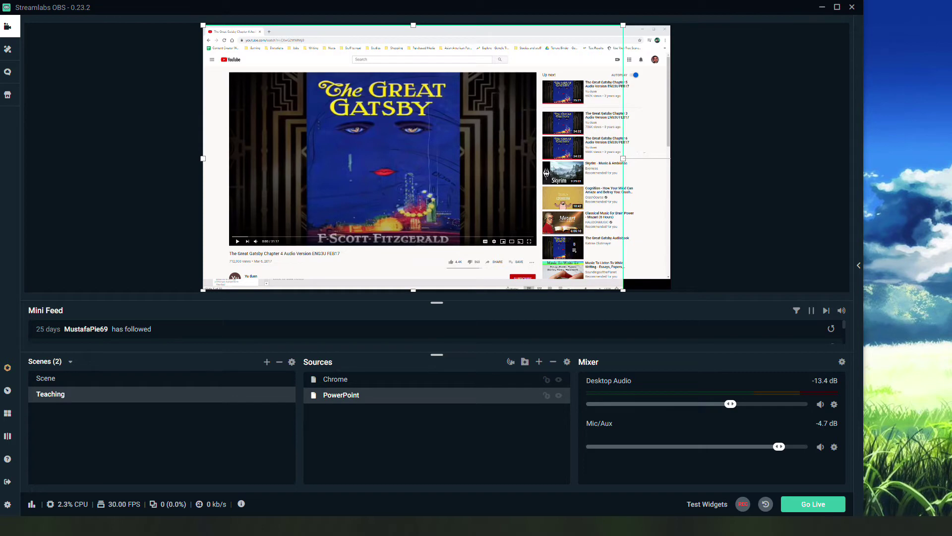
pyautogui.hotkey('alt', 'Tab')
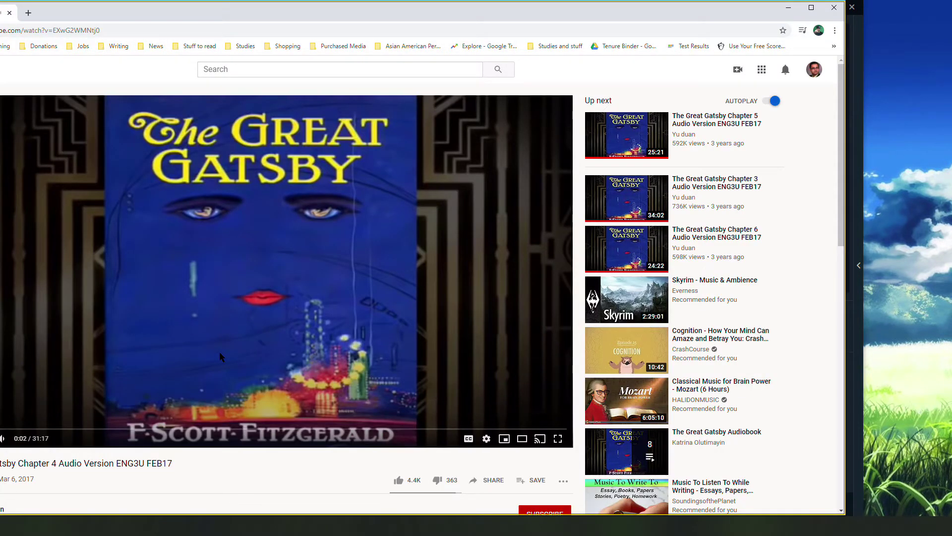
pyautogui.hotkey('alt', 'Tab')
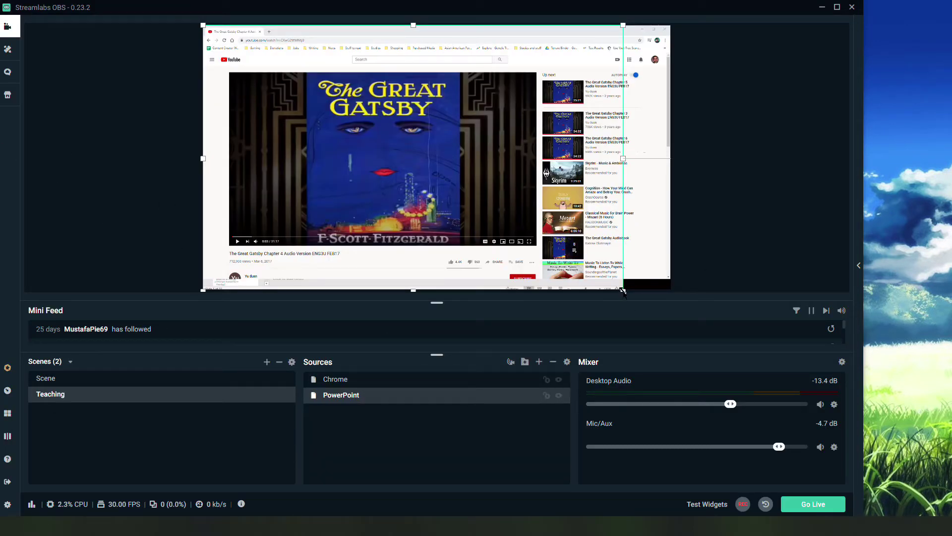
# - Enlarge the PowerPoint capture slightly and shrink the Chrome capture to a small corner inset
pyautogui.moveTo(623, 291)
pyautogui.mouseDown()
pyautogui.moveTo(670, 278)
pyautogui.moveTo(444, 179)
pyautogui.moveTo(381, 278)
pyautogui.moveTo(641, 271)
pyautogui.moveTo(615, 268)
pyautogui.moveTo(631, 266)
pyautogui.moveTo(620, 284)
pyautogui.mouseUp()
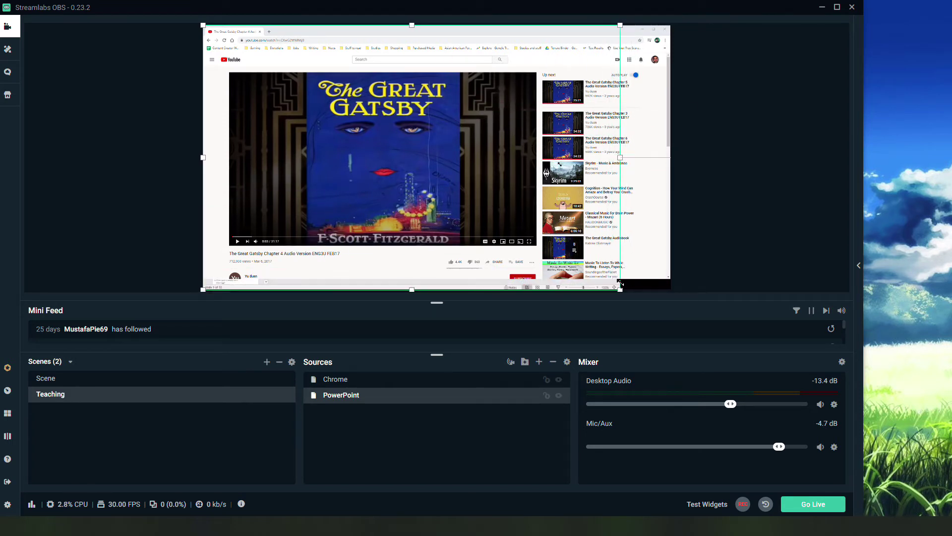
pyautogui.click(340, 385)
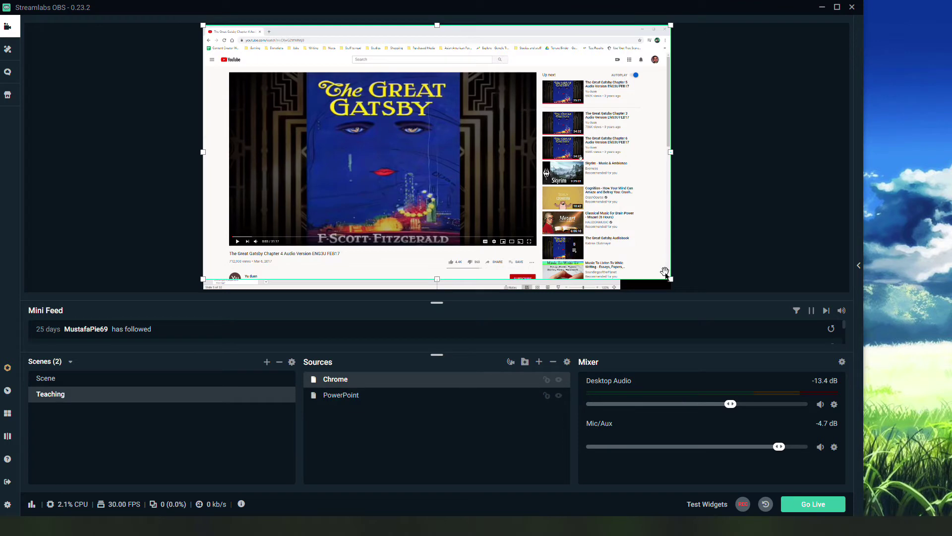
pyautogui.moveTo(671, 279); pyautogui.dragTo(248, 67)
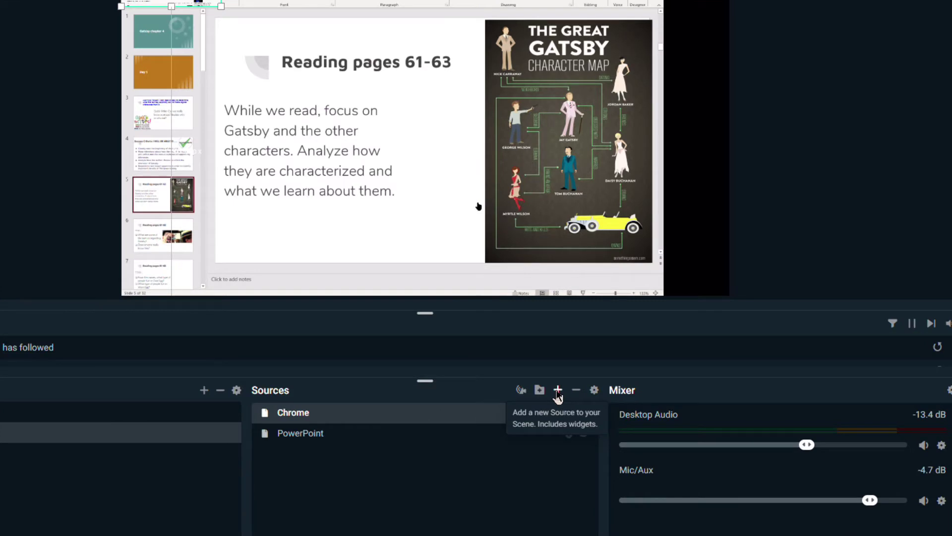
# - Add a Video Capture Device webcam source, overlaid on the slide's top-left corner
pyautogui.click(558, 390)
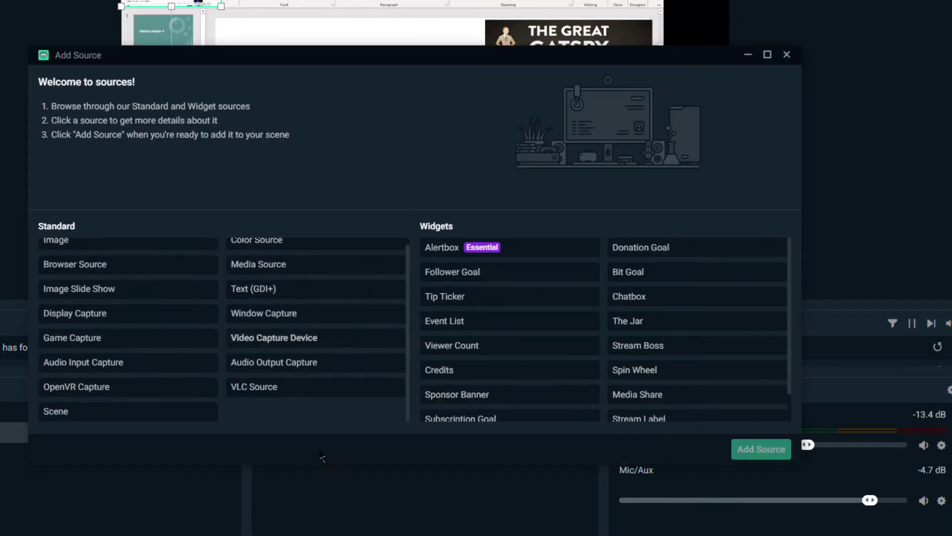
pyautogui.scroll(1, 282, 371)
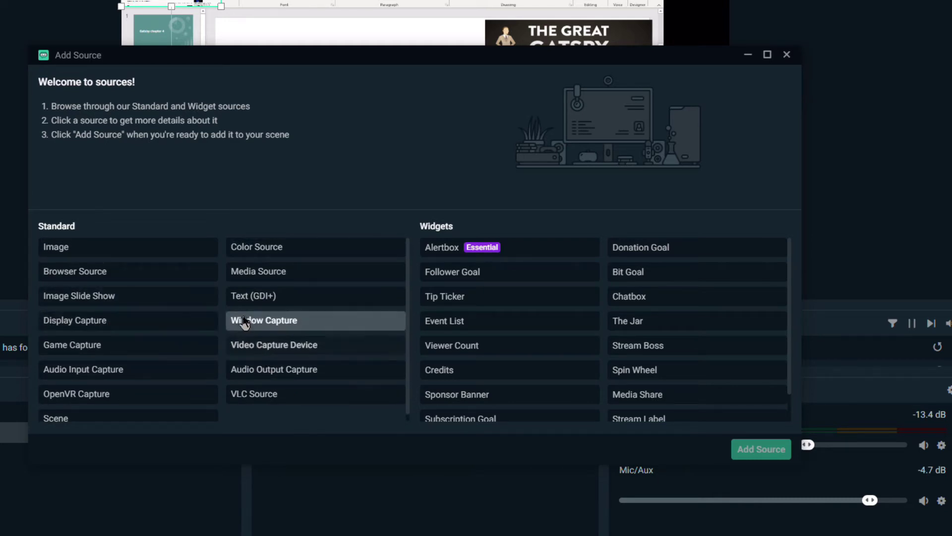
pyautogui.click(246, 349)
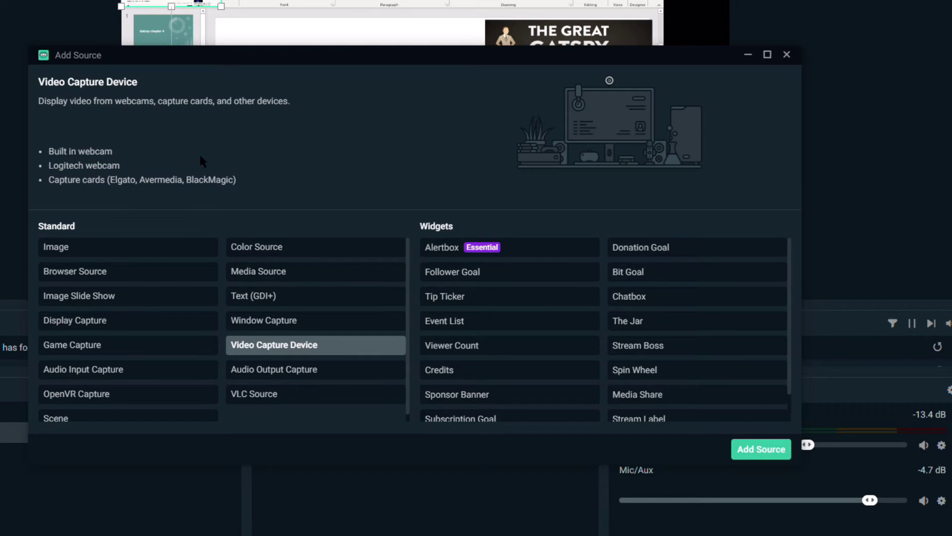
pyautogui.click(760, 452)
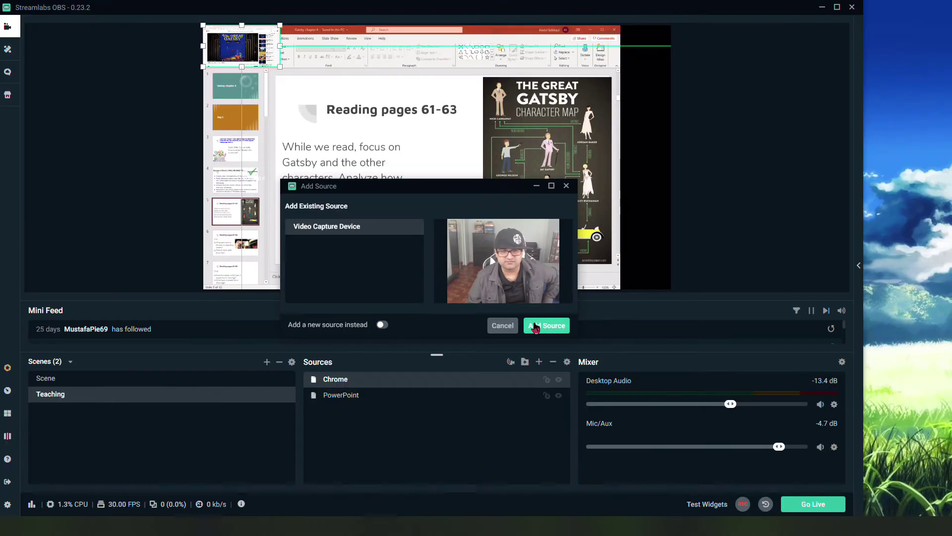
pyautogui.click(568, 342)
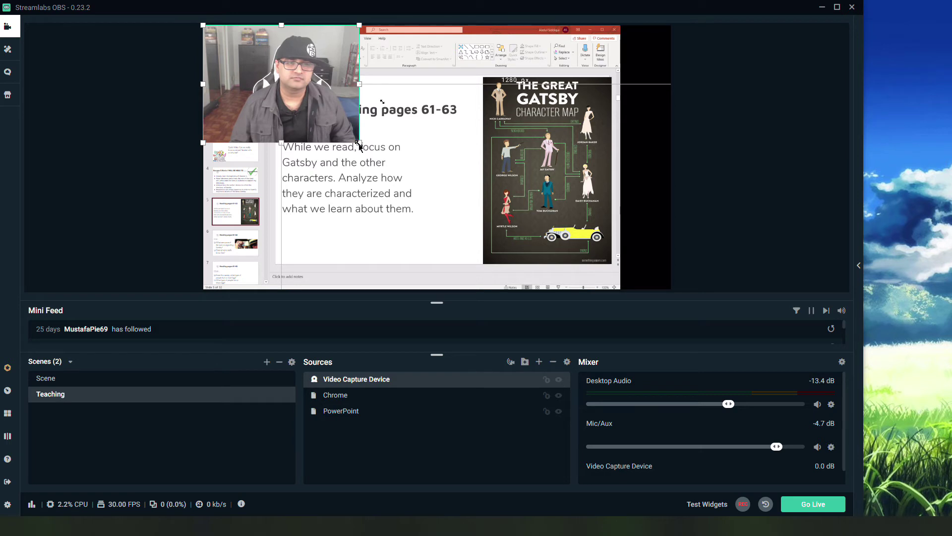
# - Shrink the webcam into the lower right and widen the PowerPoint slide to fill the canvas
pyautogui.moveTo(359, 144); pyautogui.dragTo(620, 261)
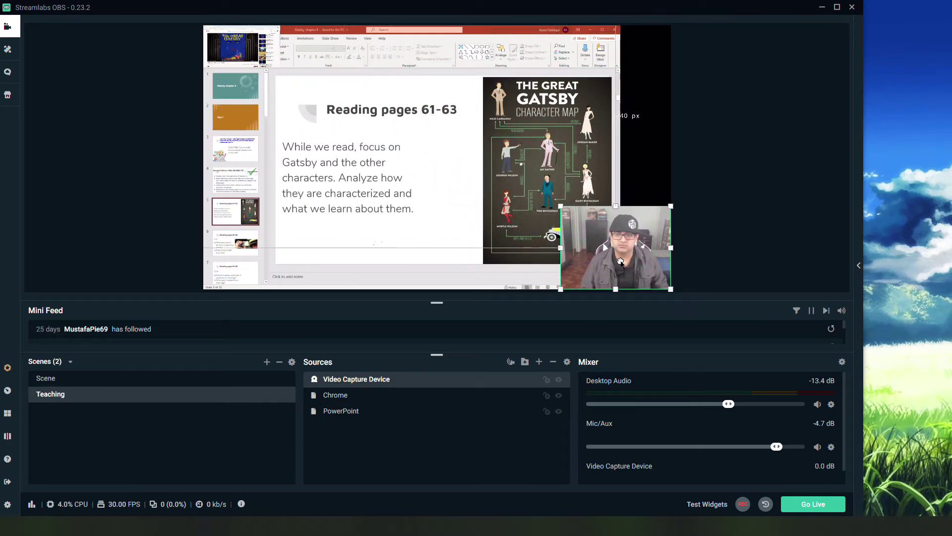
pyautogui.click(592, 113)
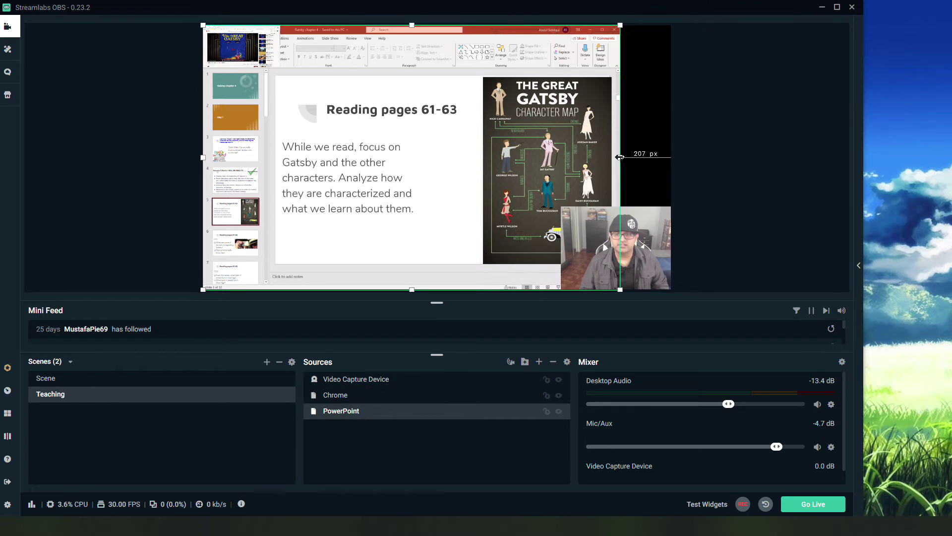
pyautogui.moveTo(620, 157); pyautogui.dragTo(669, 158)
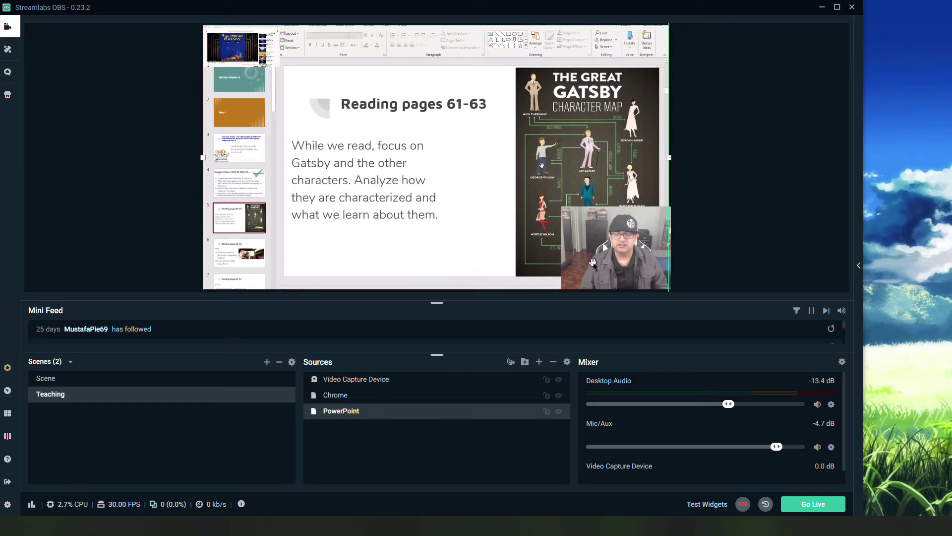
pyautogui.click(593, 262)
pyautogui.moveTo(562, 209)
pyautogui.mouseDown()
pyautogui.moveTo(488, 145)
pyautogui.moveTo(552, 201)
pyautogui.mouseUp()
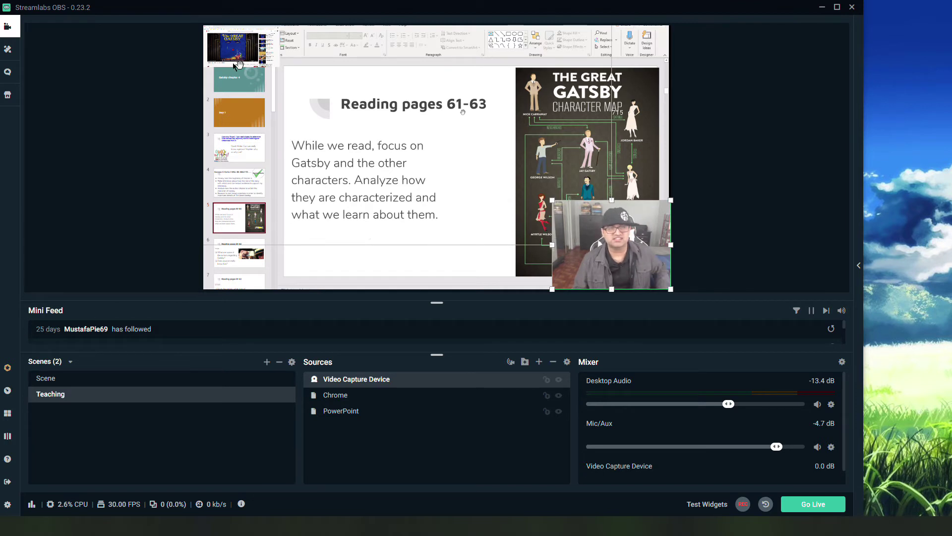
pyautogui.click(246, 47)
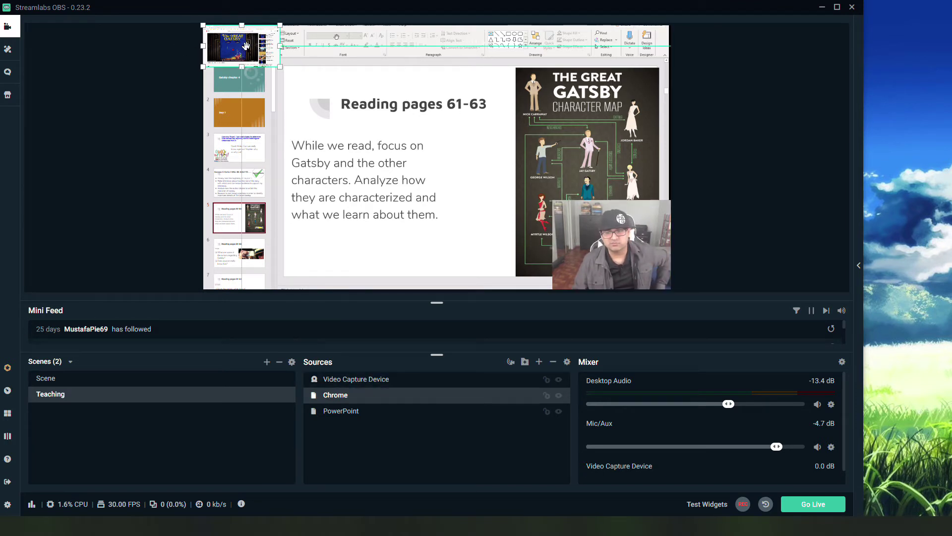
pyautogui.click(367, 415)
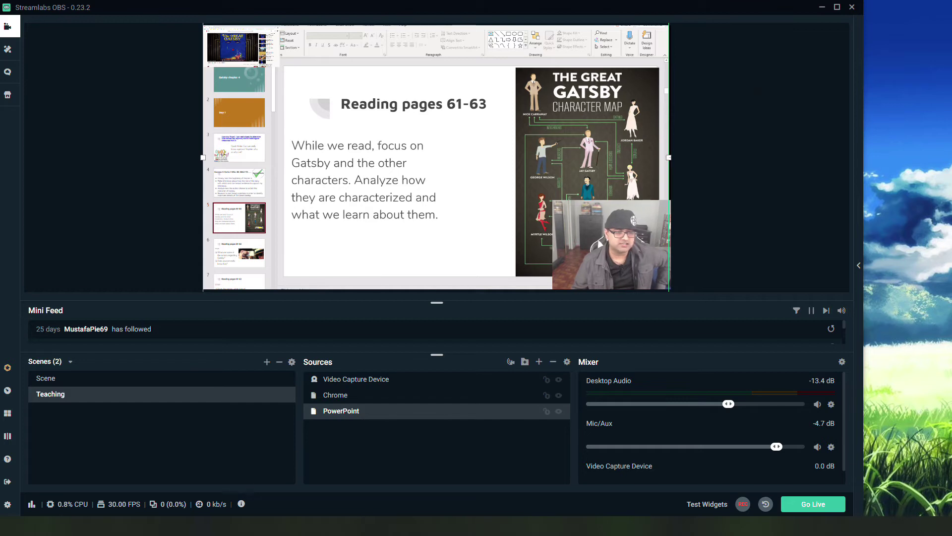
# - Page through the deck to slide 10 'Day 2', then return to the Chrome YouTube video
pyautogui.hotkey('alt', 'Tab')
pyautogui.click(82, 173)
pyautogui.click(82, 292)
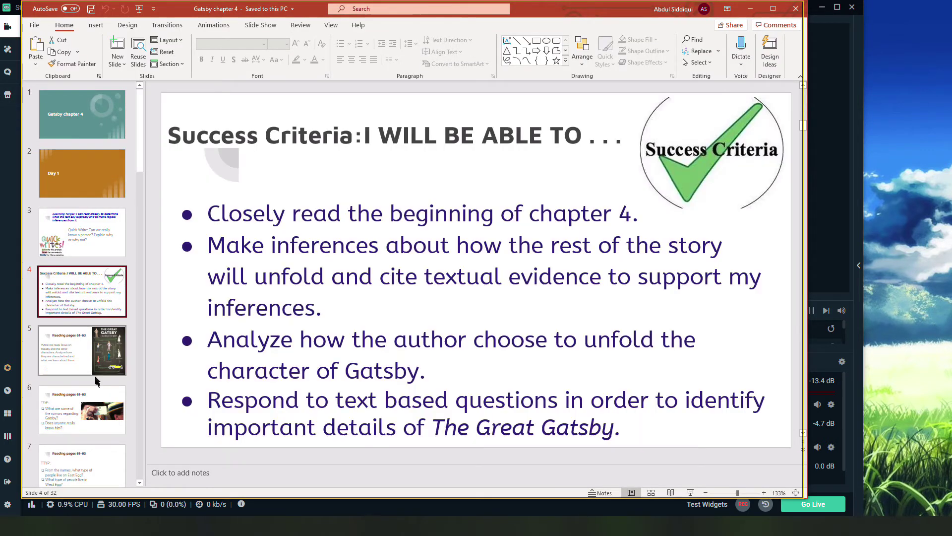
pyautogui.scroll(-2, 103, 344)
pyautogui.click(81, 323)
pyautogui.scroll(-2, 75, 323)
pyautogui.click(74, 325)
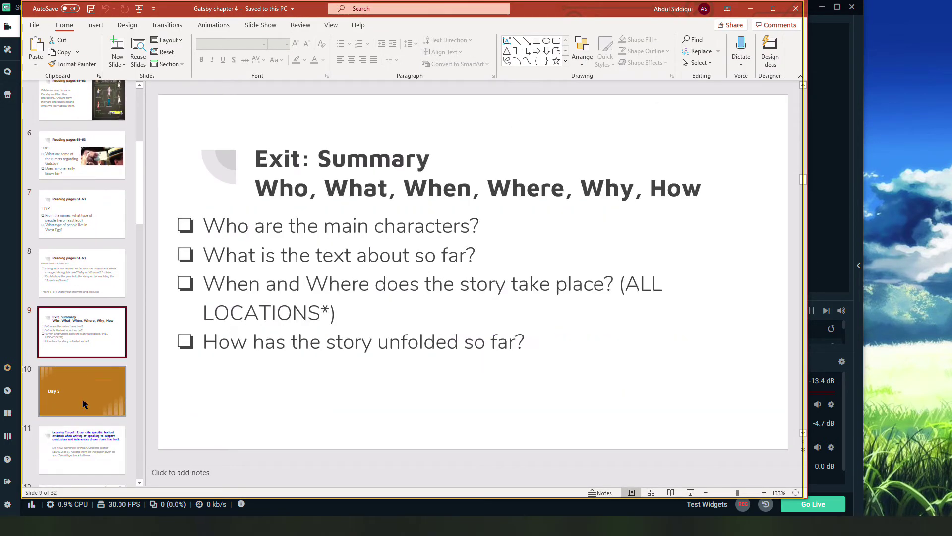
pyautogui.click(83, 400)
pyautogui.hotkey('alt', 'Tab')
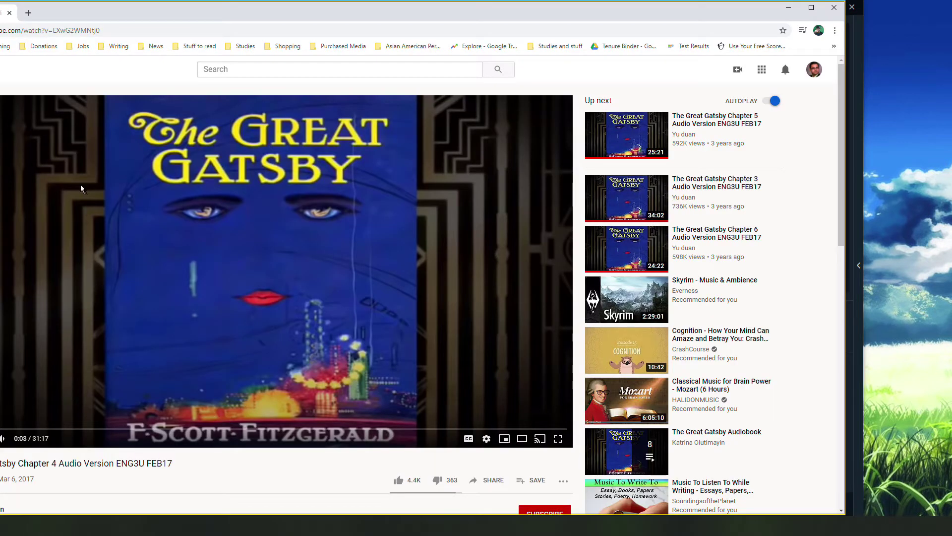
# - Briefly play and pause the Gatsby Chapter 4 audio, then return to Streamlabs OBS
pyautogui.click(163, 231)
pyautogui.click(163, 231)
pyautogui.hotkey('alt', 'Tab')
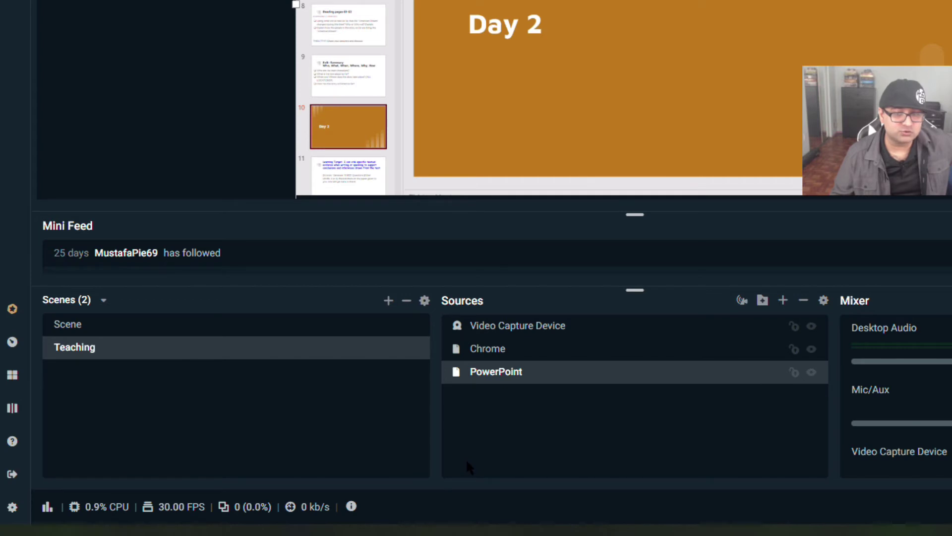
pyautogui.click(12, 509)
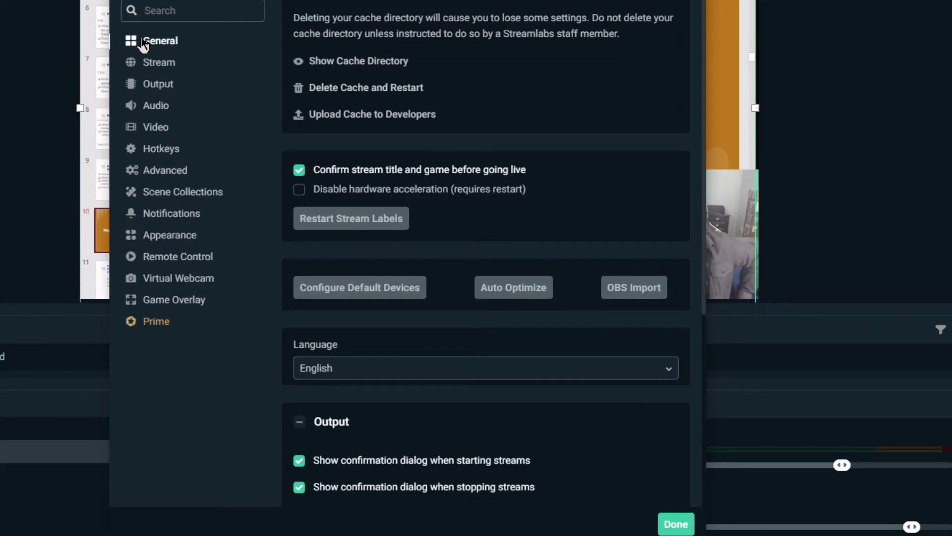
pyautogui.scroll(-4, 317, 173)
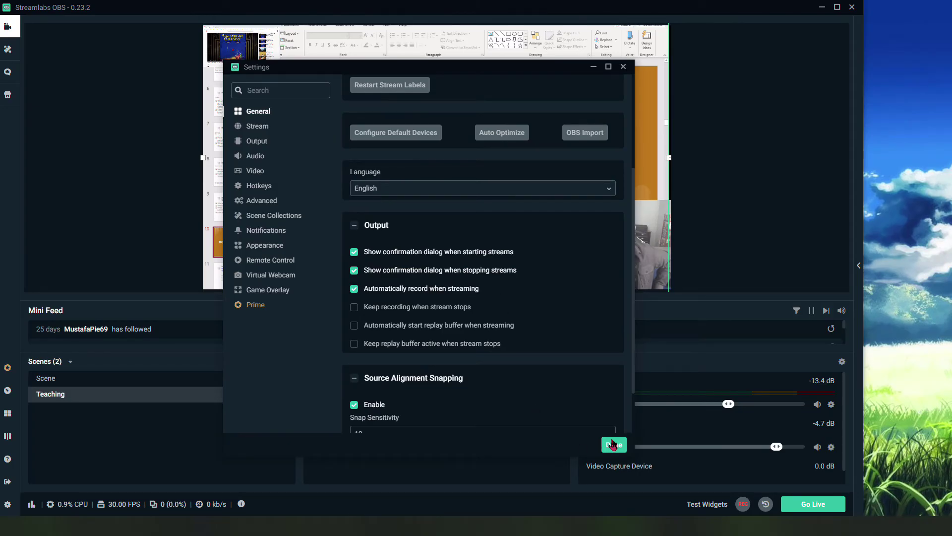
pyautogui.click(614, 444)
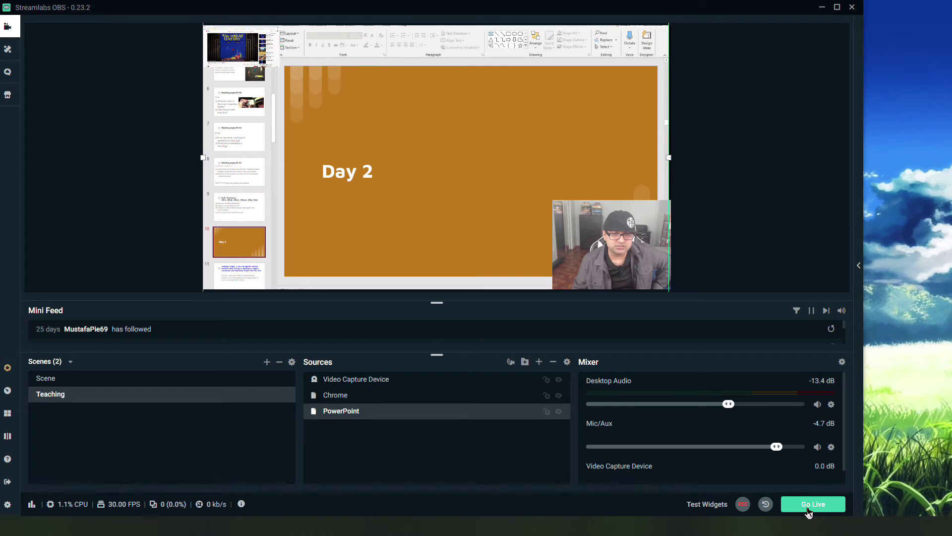
# - Title the stream 'Just Talking About Gatsby', set category IRL with no tags, and confirm going live
pyautogui.click(808, 507)
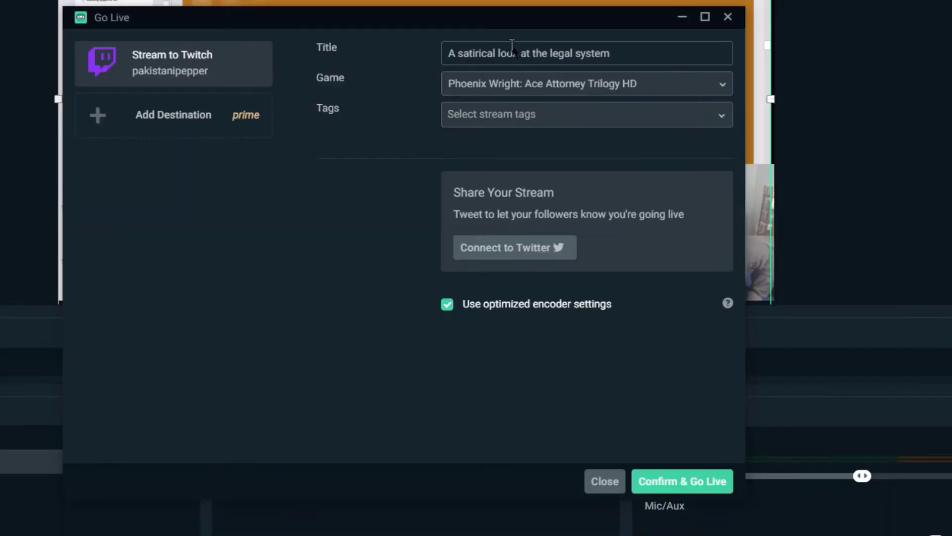
pyautogui.moveTo(616, 64); pyautogui.dragTo(223, 38)
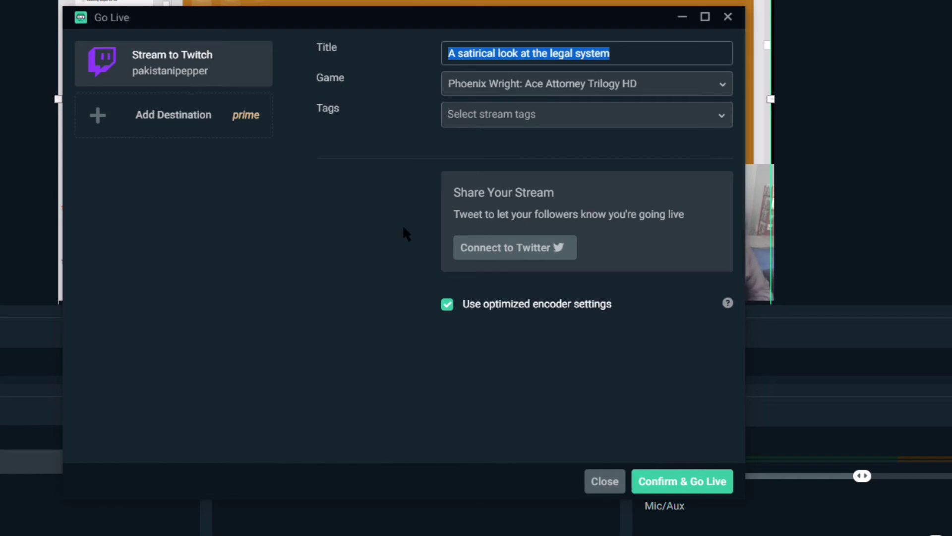
pyautogui.write('Just Talking About Gatsby')
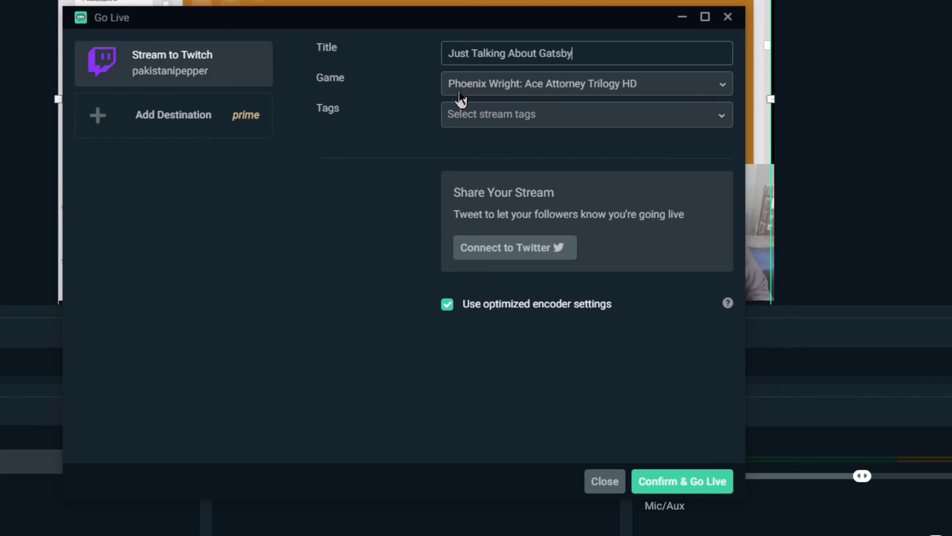
pyautogui.click(464, 88)
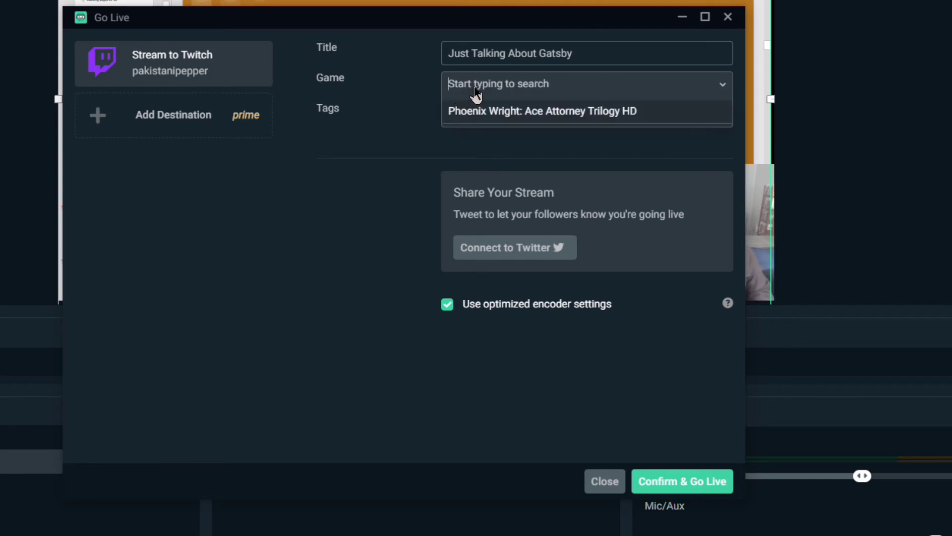
pyautogui.write('irl')
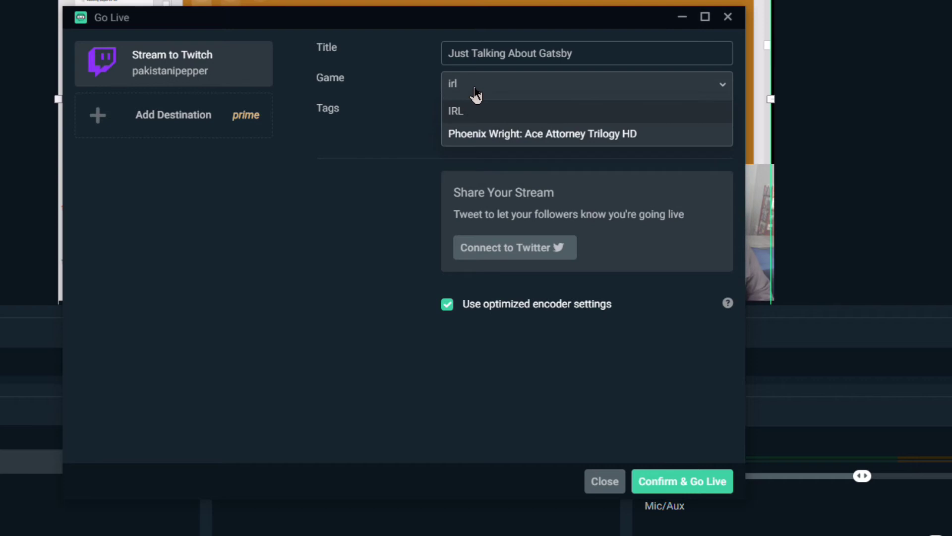
pyautogui.click(464, 116)
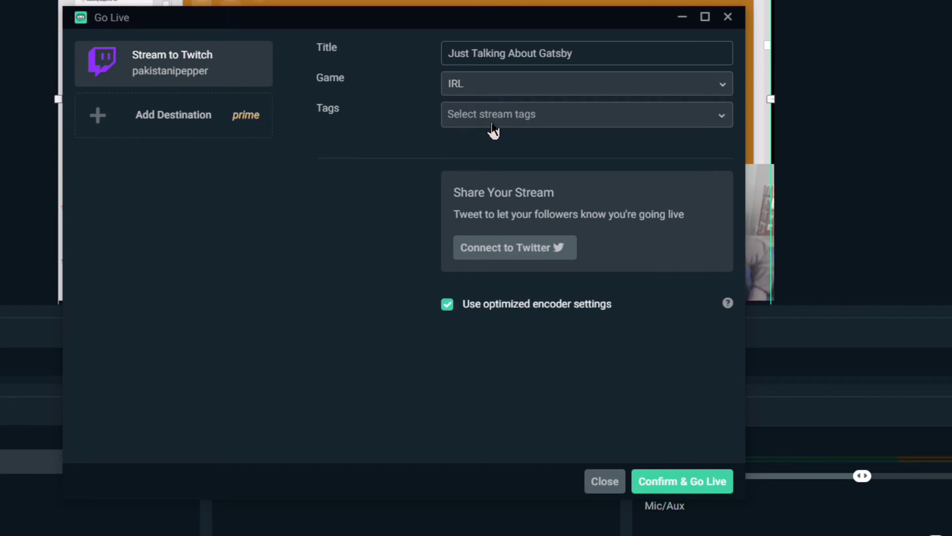
pyautogui.click(481, 123)
pyautogui.click(376, 103)
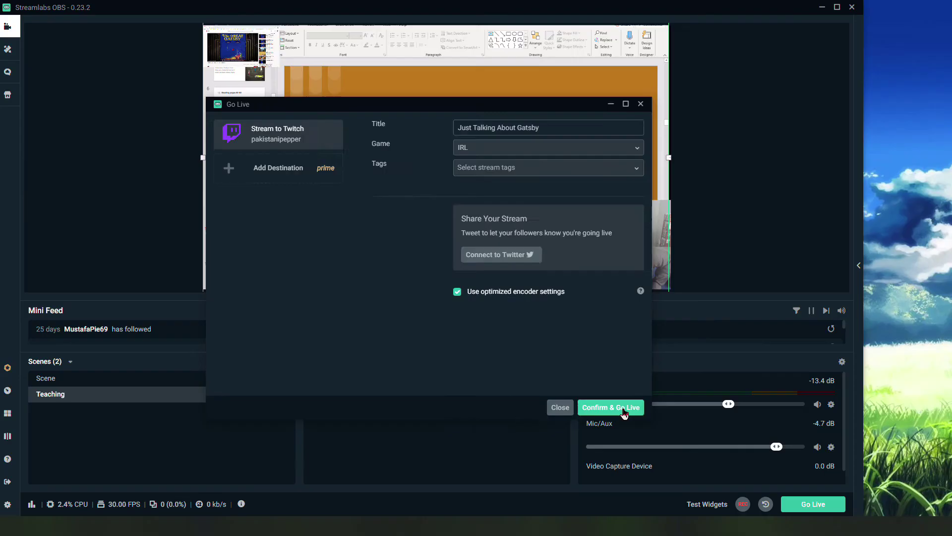
pyautogui.click(701, 486)
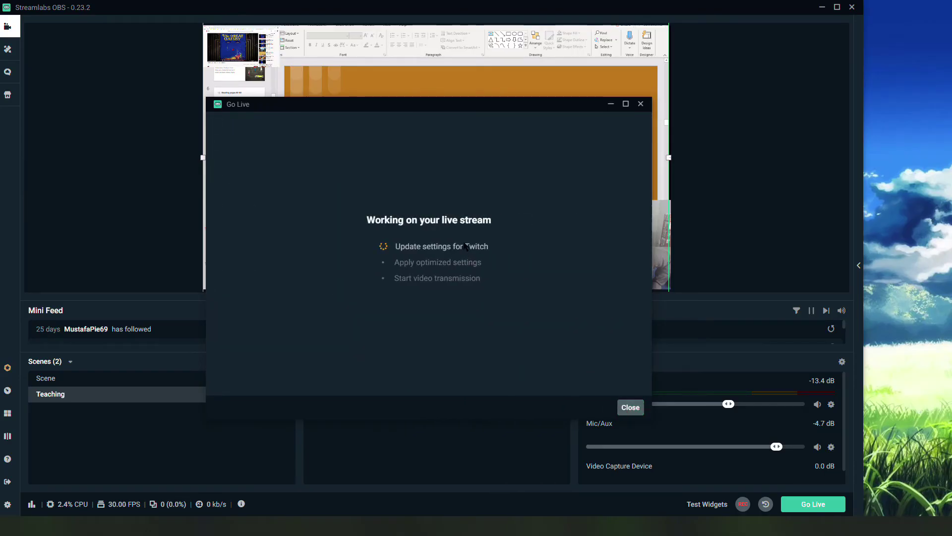
# - Confirm the start-streaming prompt so the Teaching scene broadcasts live on Twitch
pyautogui.click(434, 250)
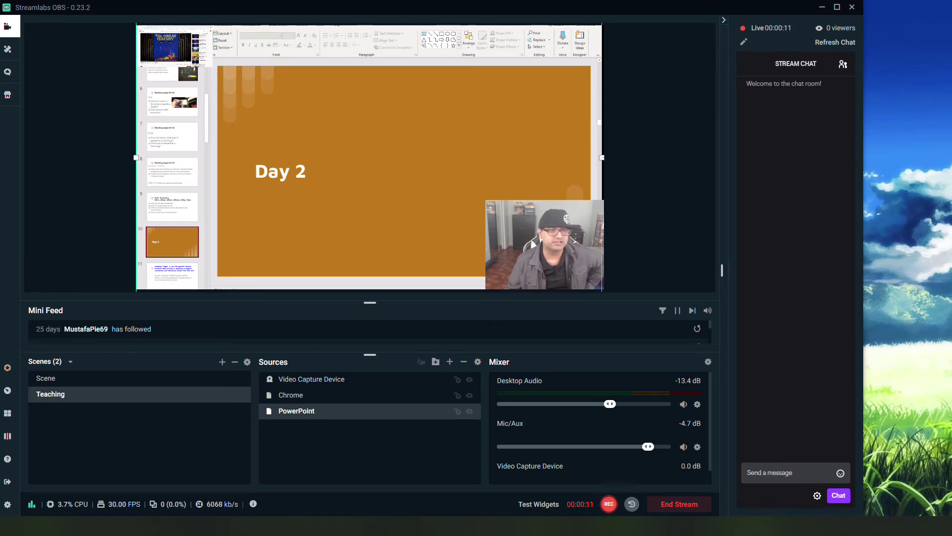
pyautogui.hotkey('alt', 'Tab')
# - Open your Twitch channel page in a new Chrome tab, start its player, then return to OBS
pyautogui.hotkey('ctrl', 't')
pyautogui.write('twi')
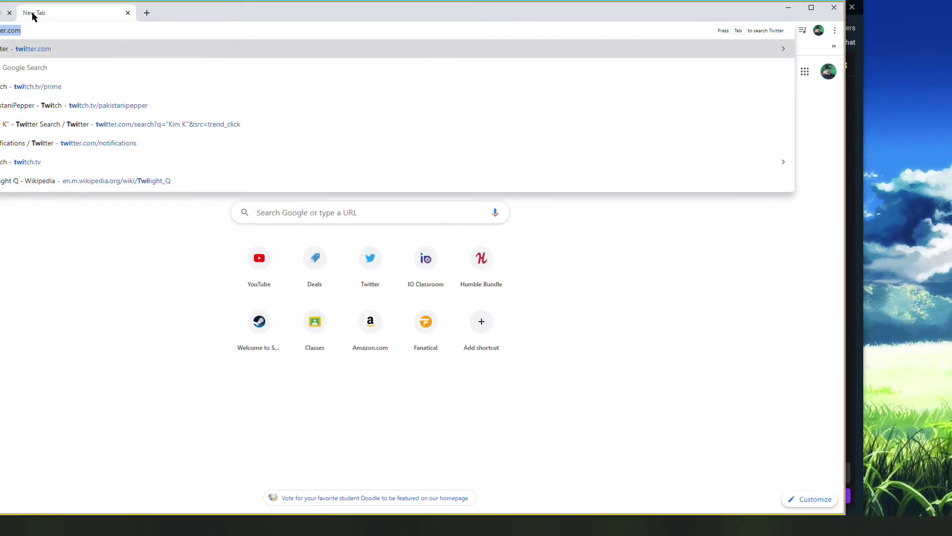
pyautogui.write('tch')
pyautogui.write('.tv/prim')
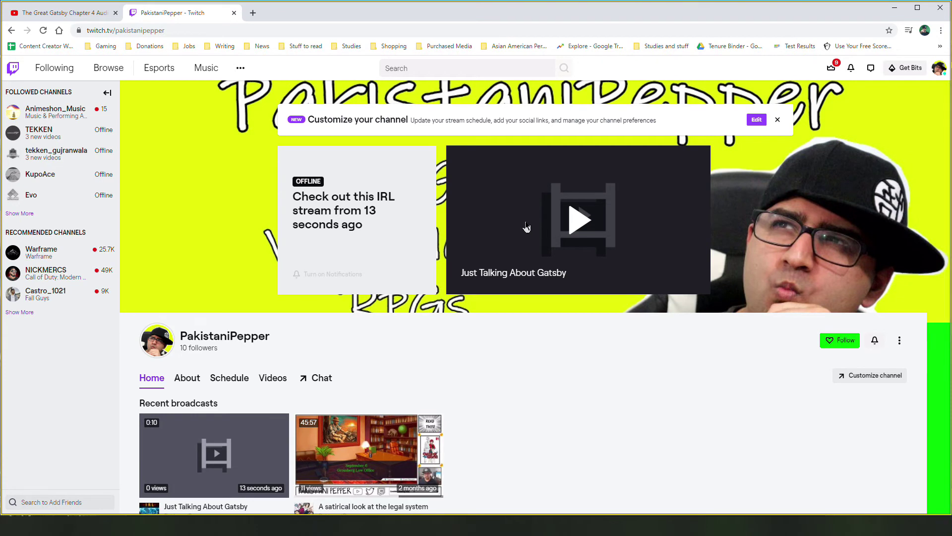
pyautogui.click(527, 227)
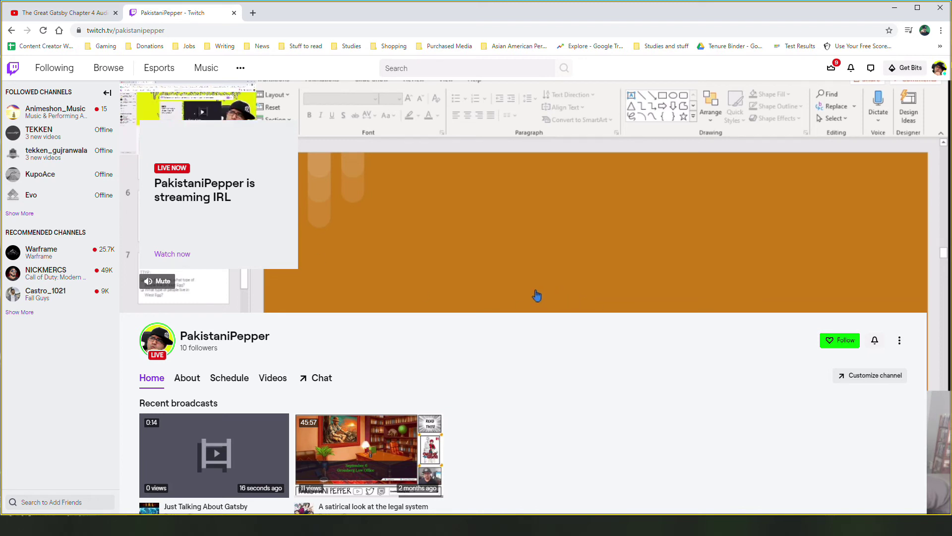
pyautogui.hotkey('alt', 'Tab')
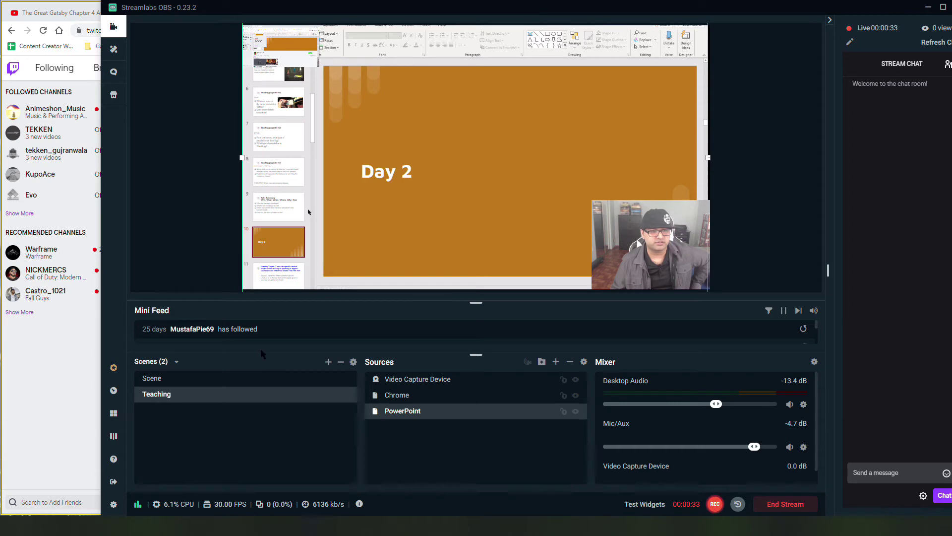
# - Advance the deck to slide 7 then Success Criteria, and open the live Gatsby broadcast
pyautogui.hotkey('alt', 'Tab')
pyautogui.click(162, 211)
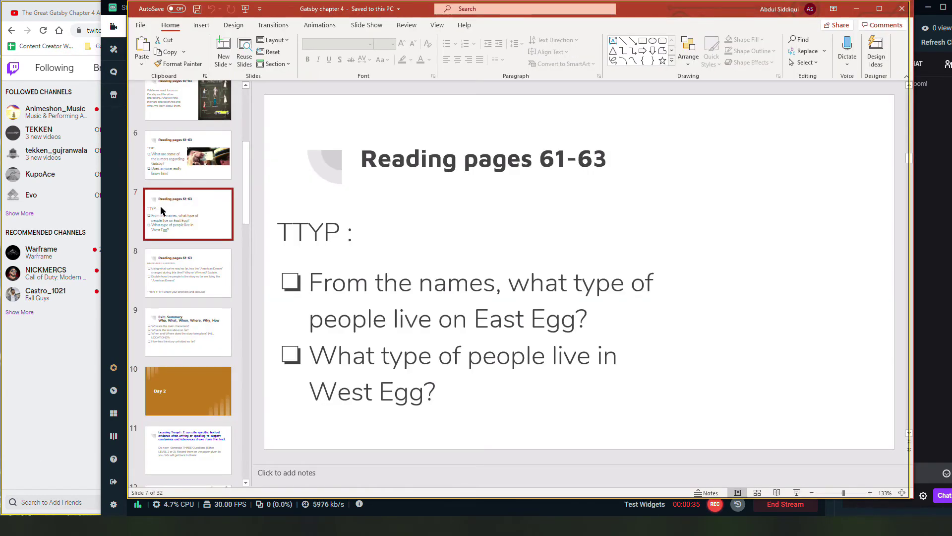
pyautogui.scroll(-5, 169, 214)
pyautogui.click(191, 315)
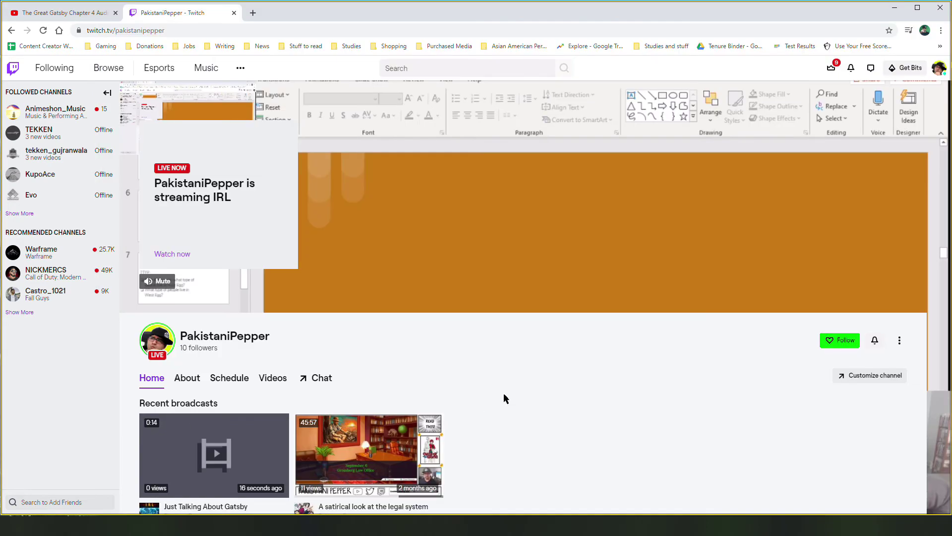
pyautogui.scroll(-4, 491, 367)
pyautogui.scroll(4, 474, 332)
pyautogui.scroll(-4, 400, 256)
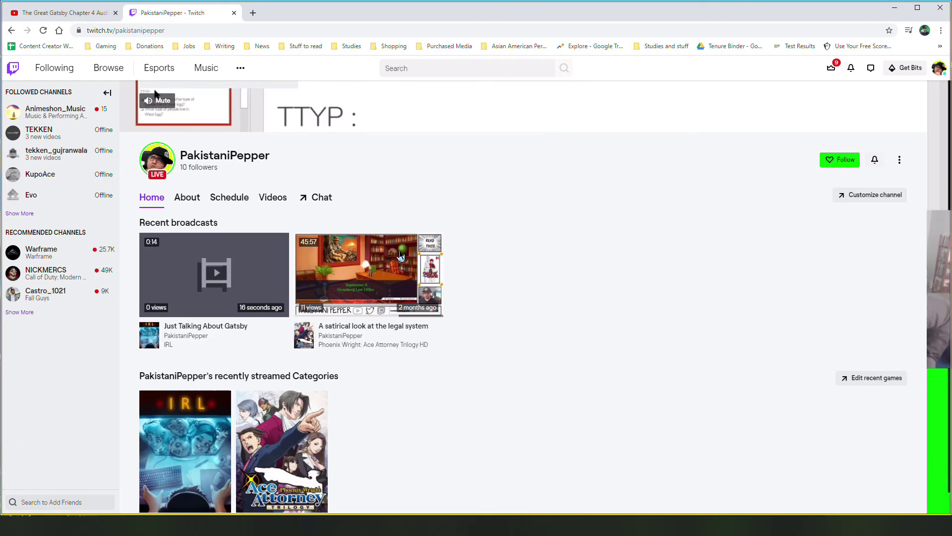
pyautogui.scroll(3, 347, 297)
pyautogui.click(218, 367)
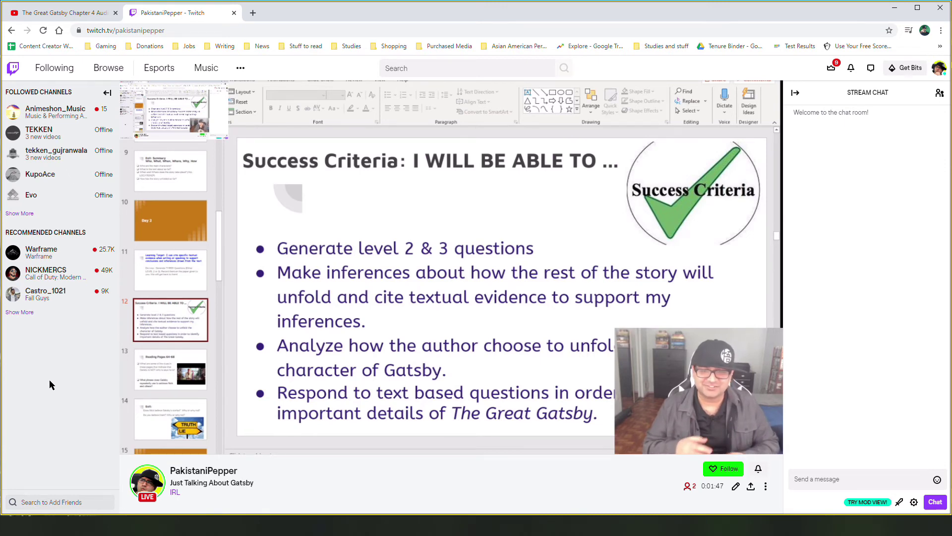
# - Compare the OBS preview, the Twitch stream page and the slides, ending on Streamlabs OBS
pyautogui.hotkey('alt', 'Tab')
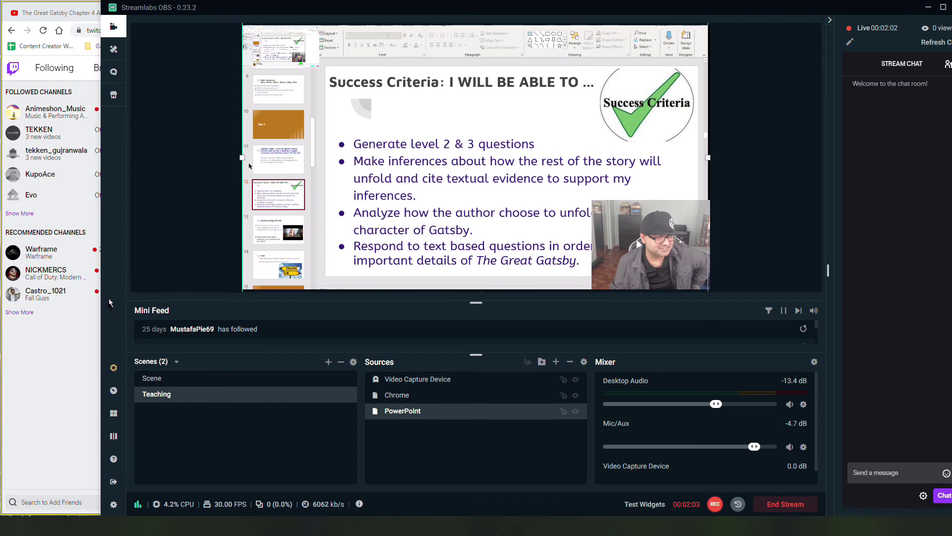
pyautogui.click(82, 344)
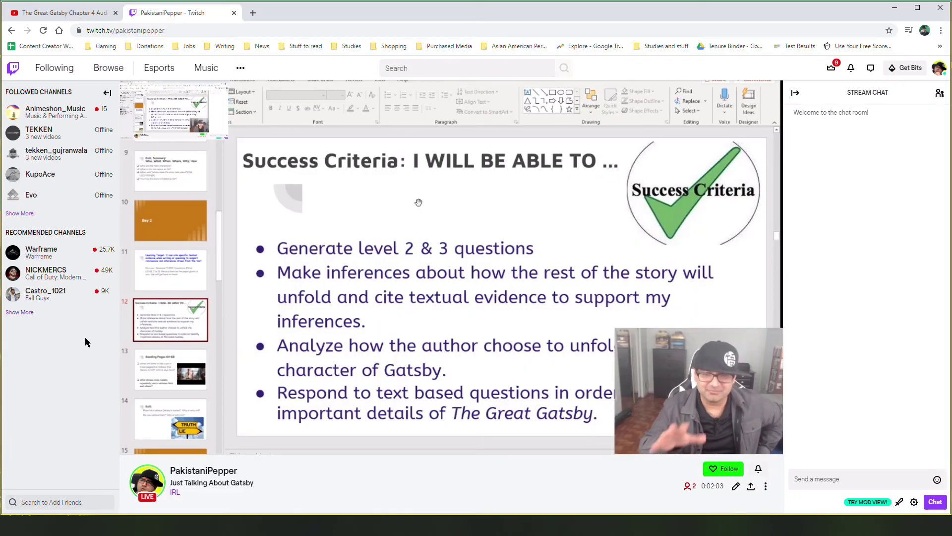
pyautogui.hotkey('alt', 'Tab')
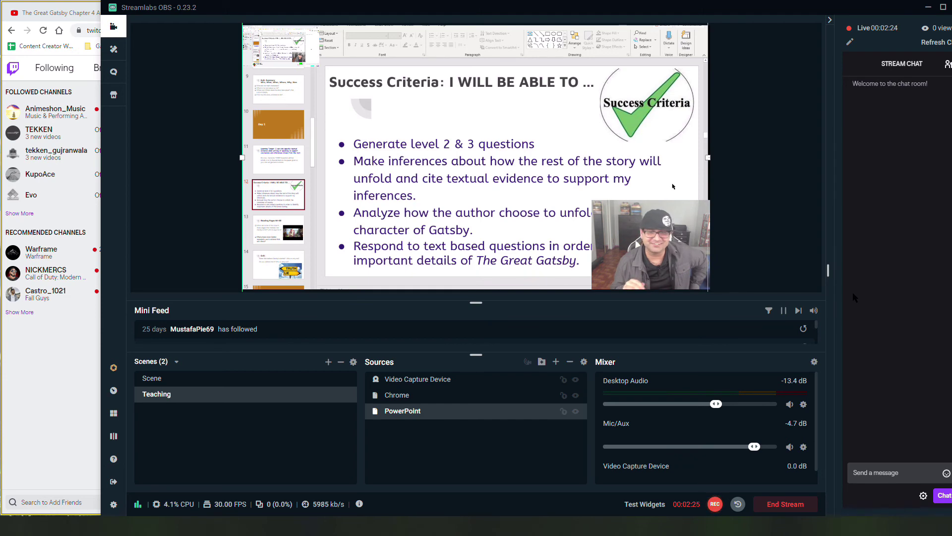
pyautogui.click(83, 397)
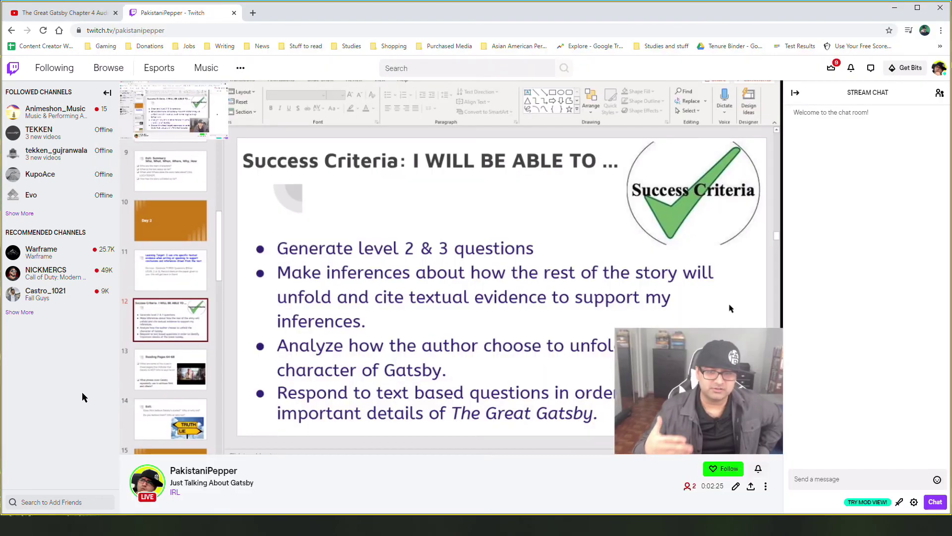
pyautogui.hotkey('alt', 'Tab')
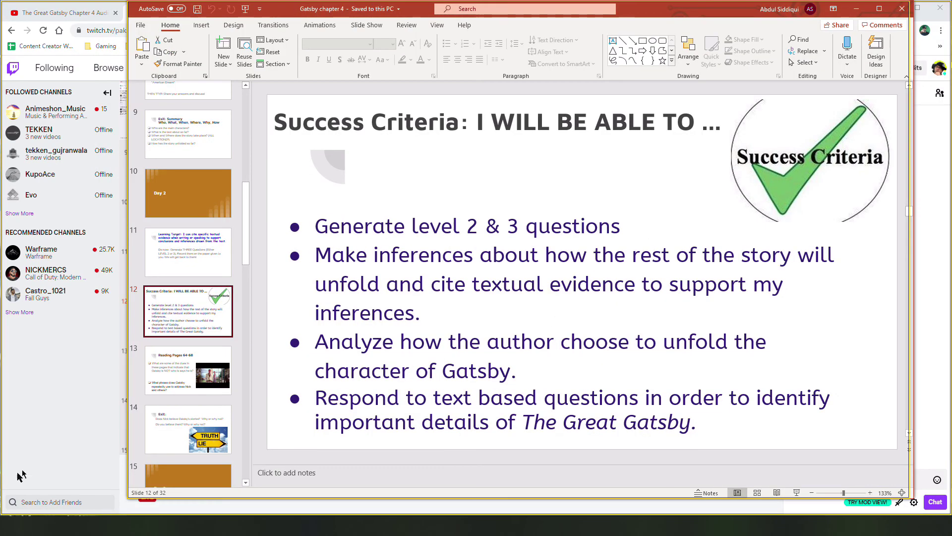
pyautogui.hotkey('alt', 'Tab')
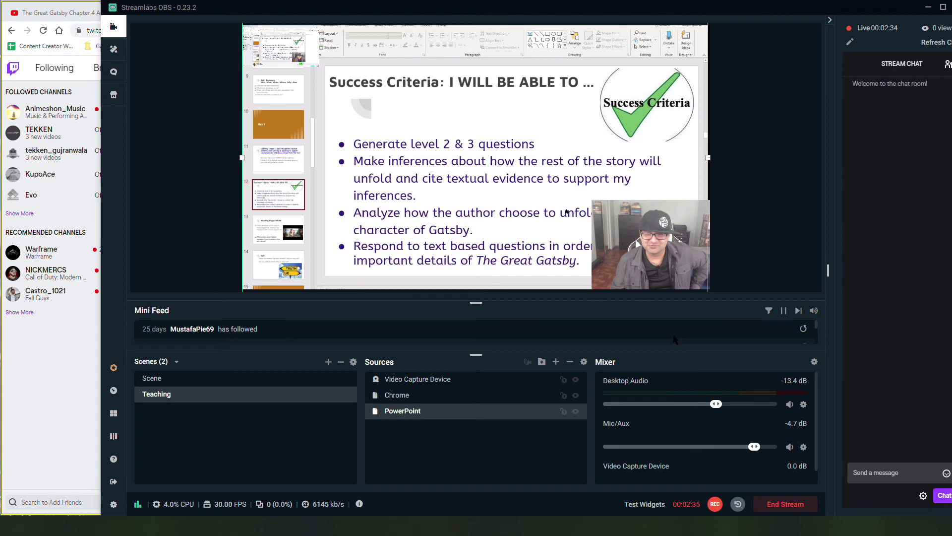
# - Stop the live stream and confirm, leaving Streamlabs OBS Offline at 00:00:00
pyautogui.click(799, 504)
pyautogui.click(545, 246)
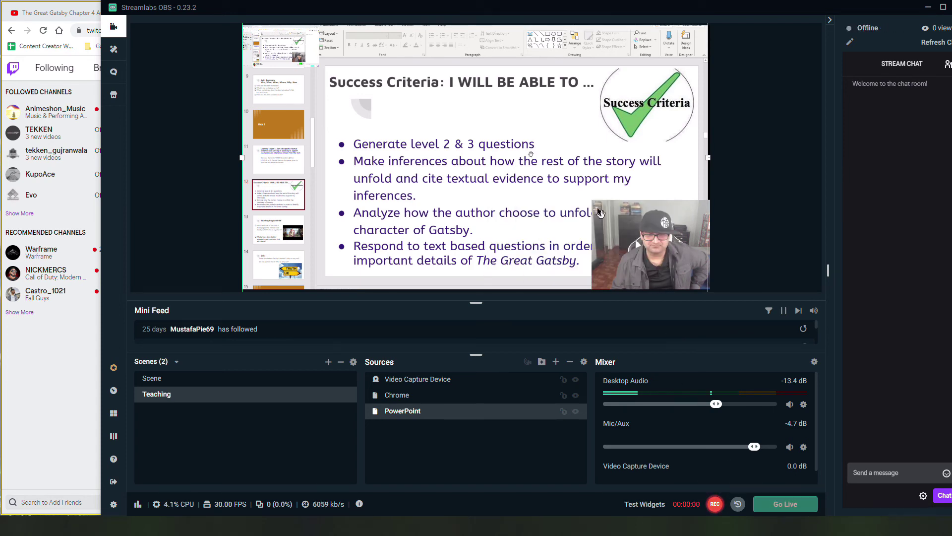